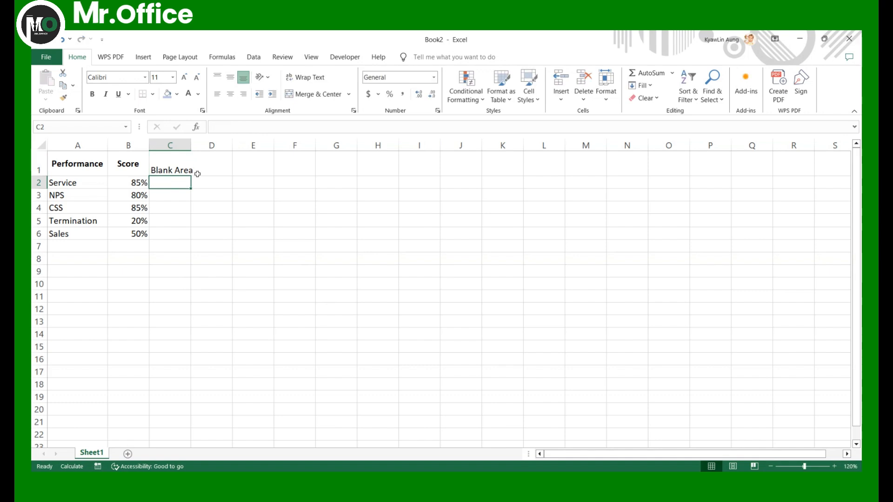
Widen column C to fit its heading, enter =1-B2 in C2 and fill the formula down to C6
{"action": "double_click", "coordinate": [191, 146]}
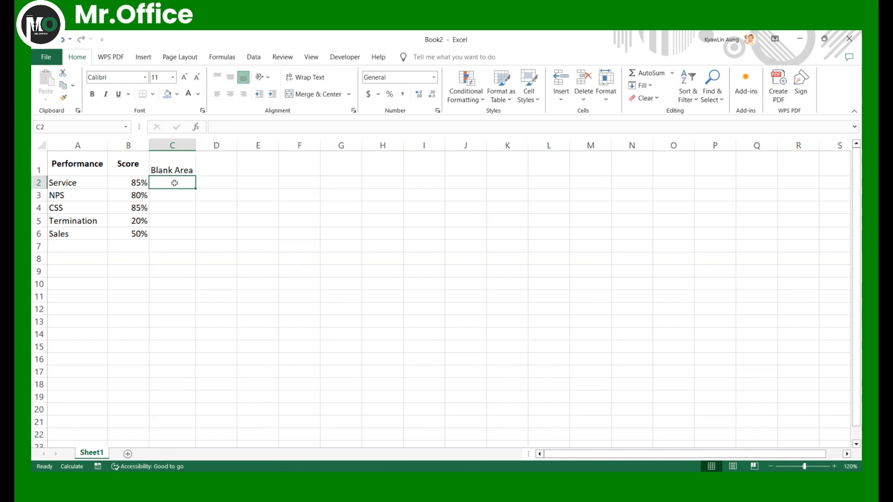
{"action": "type", "text": "=1-"}
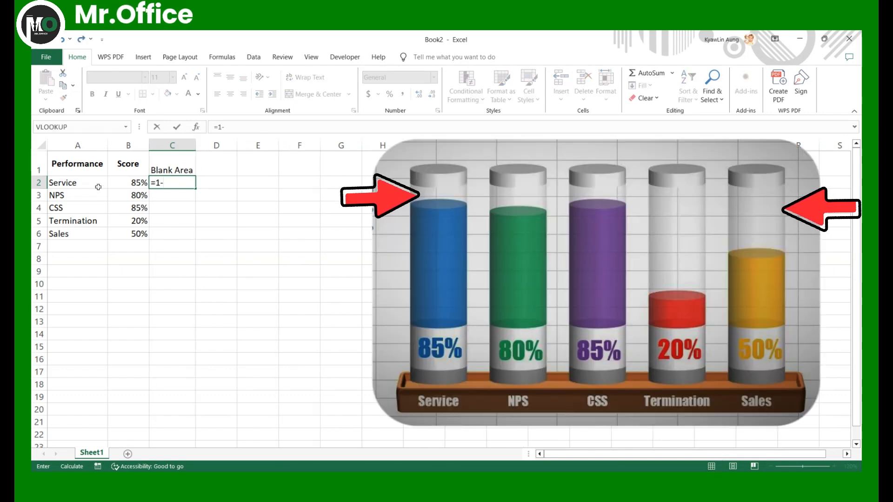
{"action": "left_click", "coordinate": [145, 185]}
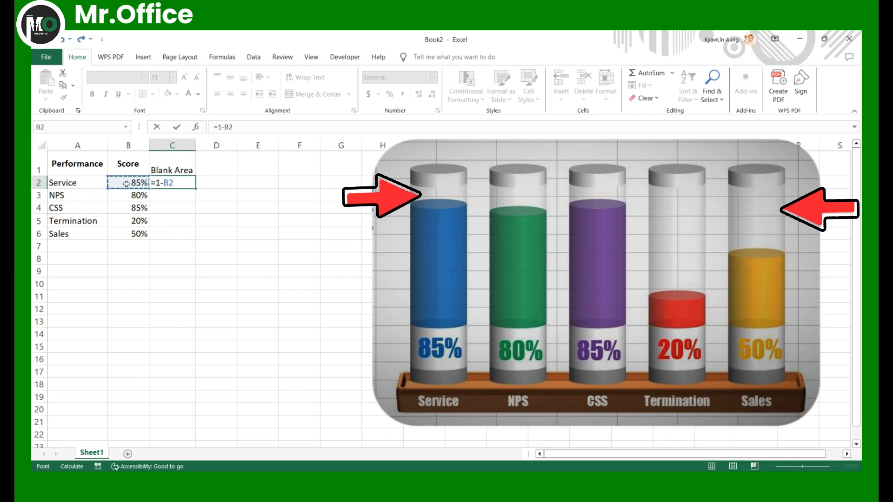
{"action": "key", "text": "Return"}
{"action": "left_click", "coordinate": [174, 183]}
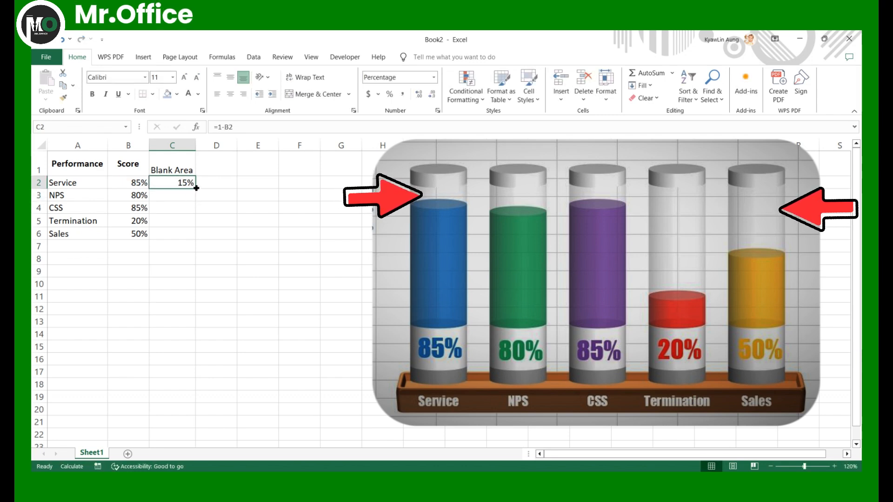
{"action": "left_click_drag", "start_coordinate": [196, 189], "coordinate": [195, 234]}
Re-enter the copied Blank Area formulas in C3 to C6 one by one so they recalculate
{"action": "double_click", "coordinate": [182, 195]}
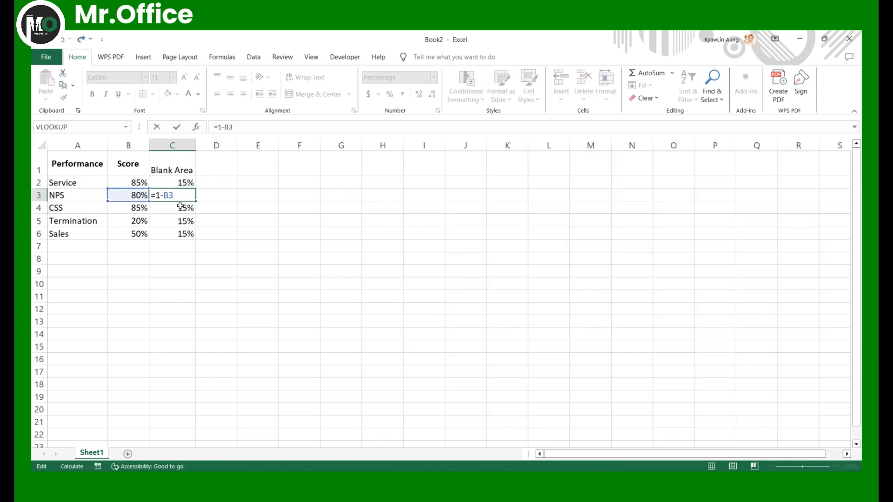
{"action": "key", "text": "Return"}
{"action": "double_click", "coordinate": [185, 210]}
{"action": "key", "text": "Return"}
{"action": "double_click", "coordinate": [179, 223]}
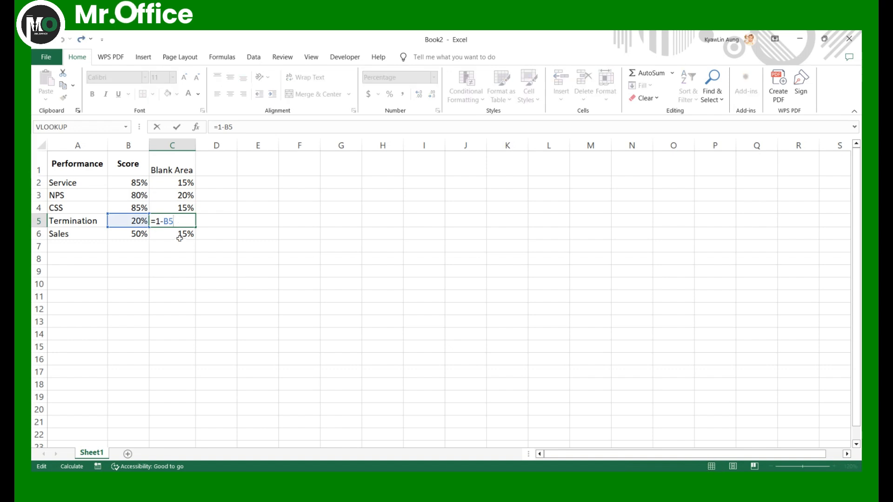
{"action": "key", "text": "Return"}
{"action": "double_click", "coordinate": [185, 234]}
{"action": "left_click", "coordinate": [242, 230]}
Add a "Label Area" column in D with 30% in every row from D2 to D6
{"action": "left_click", "coordinate": [218, 172]}
{"action": "type", "text": "L"}
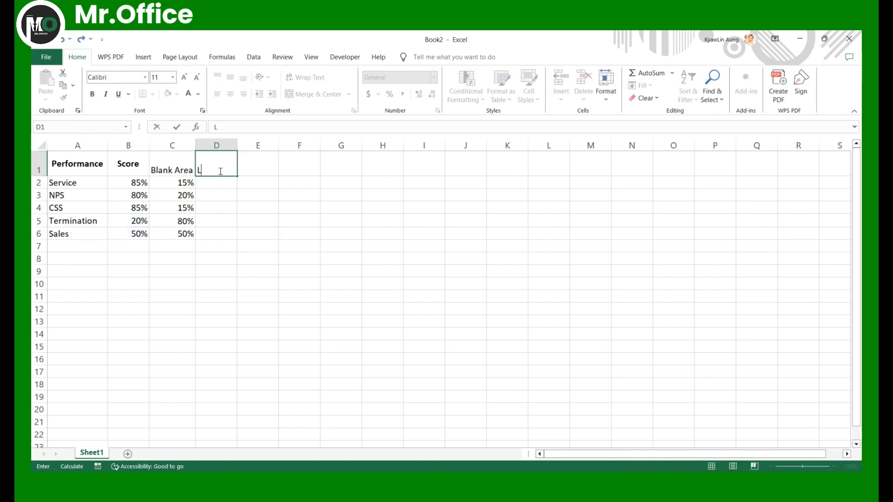
{"action": "type", "text": "abel Area"}
{"action": "key", "text": "Return"}
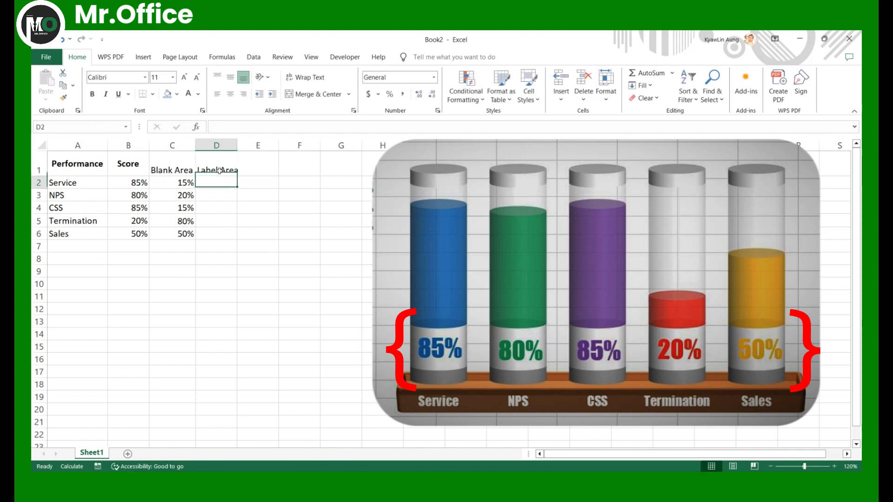
{"action": "type", "text": "30"}
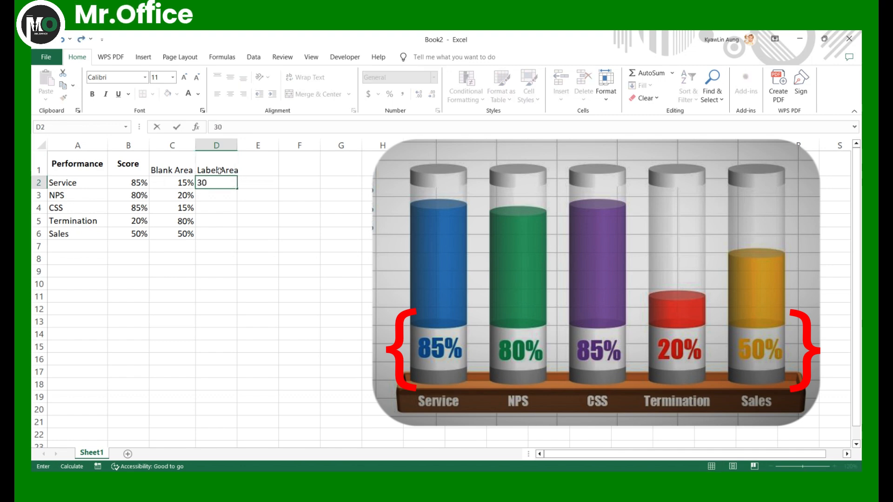
{"action": "type", "text": "%"}
{"action": "key", "text": "Return"}
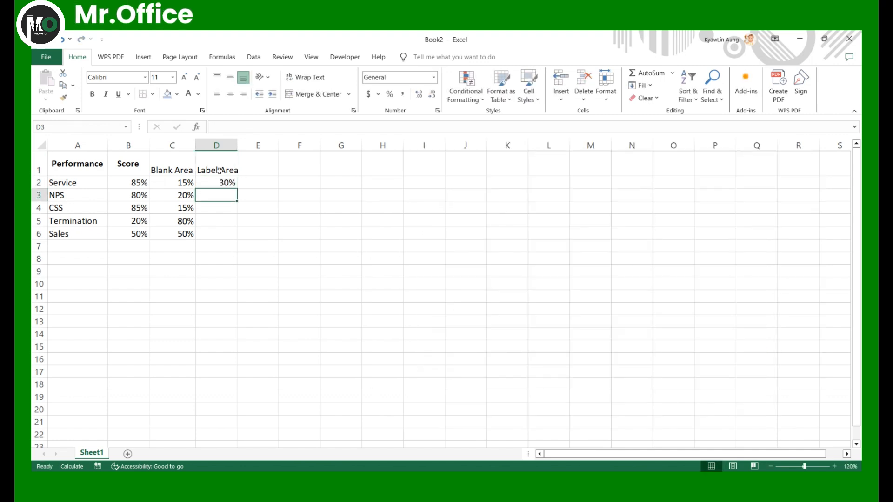
{"action": "left_click", "coordinate": [228, 183]}
{"action": "left_click_drag", "start_coordinate": [237, 188], "coordinate": [239, 240]}
Add a "Top Area" column in E with 10% in every row from E2 to E6
{"action": "left_click", "coordinate": [274, 167]}
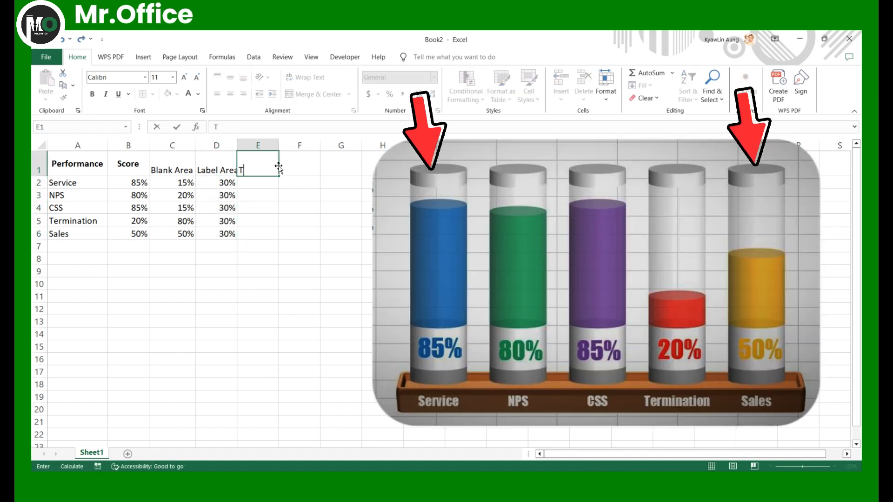
{"action": "type", "text": "Top"}
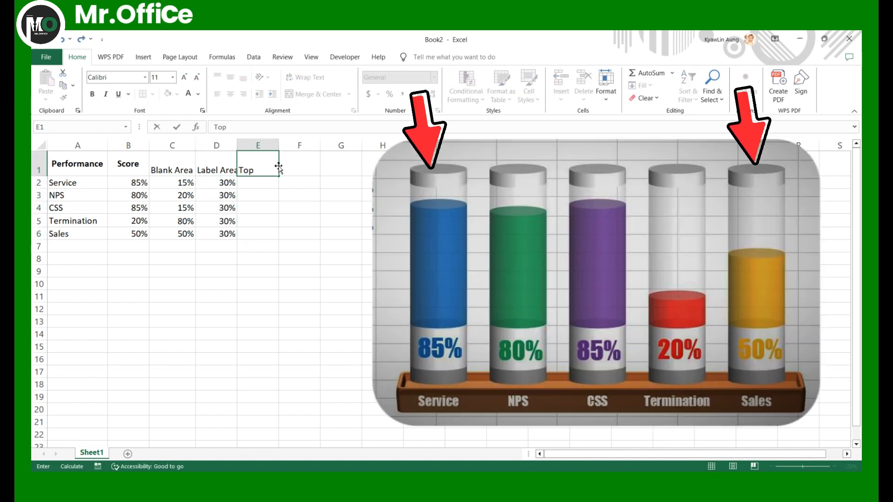
{"action": "type", "text": " Ar"}
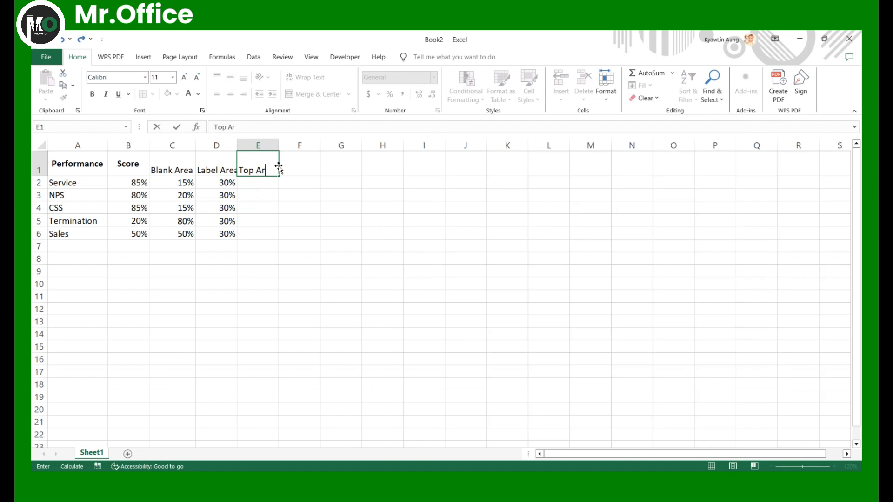
{"action": "type", "text": "area"}
{"action": "key", "text": "Return"}
{"action": "type", "text": "10"}
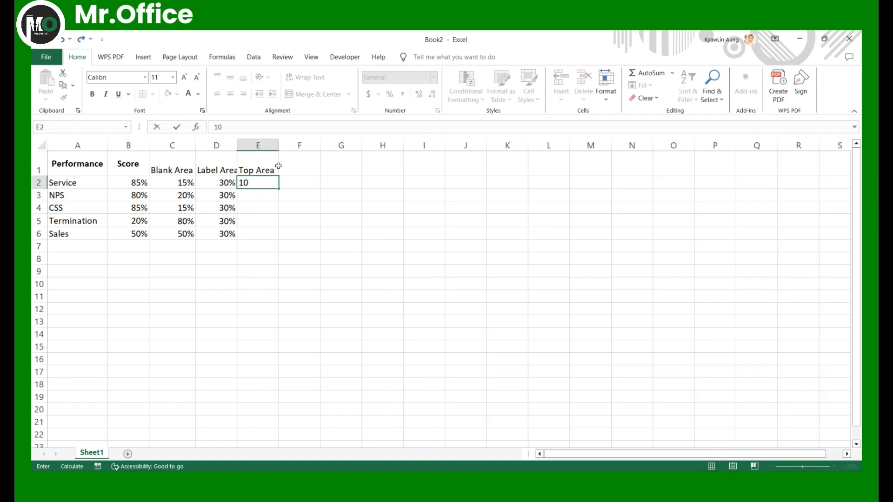
{"action": "type", "text": "%"}
{"action": "key", "text": "Return"}
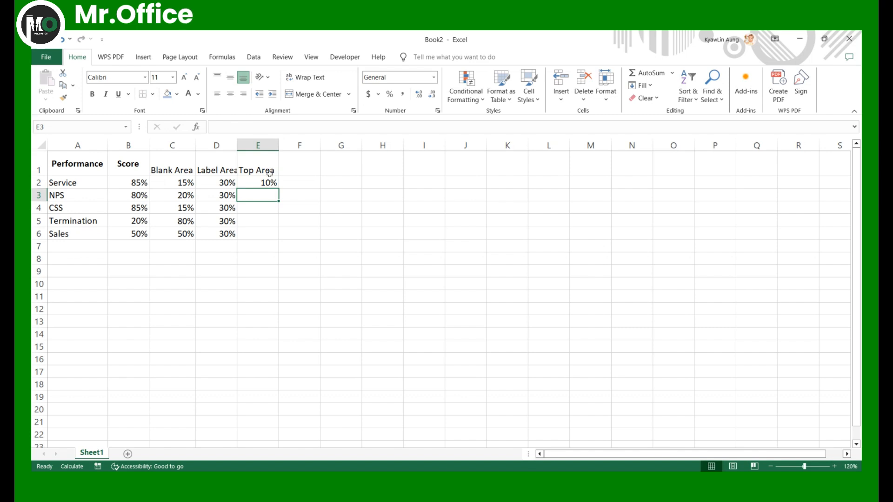
{"action": "left_click", "coordinate": [268, 182]}
{"action": "double_click", "coordinate": [279, 189]}
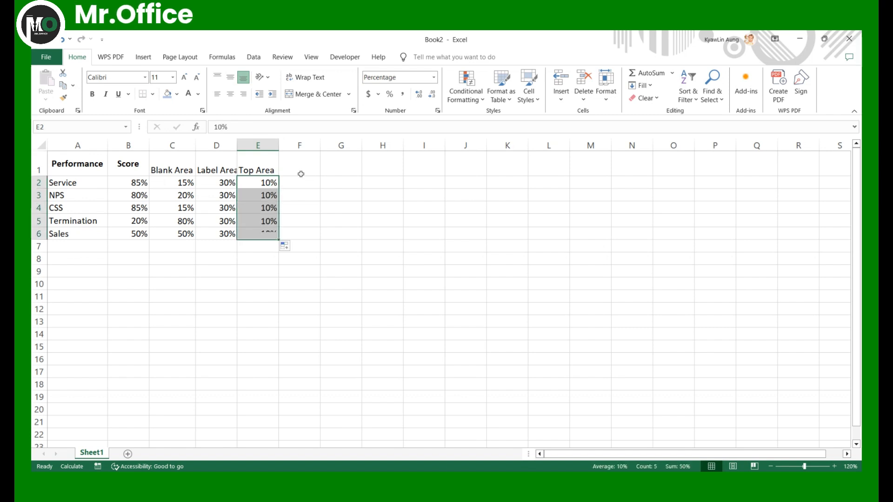
Add a "Buttom Area" column in F with 10% in every row from F2 to F6
{"action": "left_click", "coordinate": [304, 166]}
{"action": "type", "text": "But"}
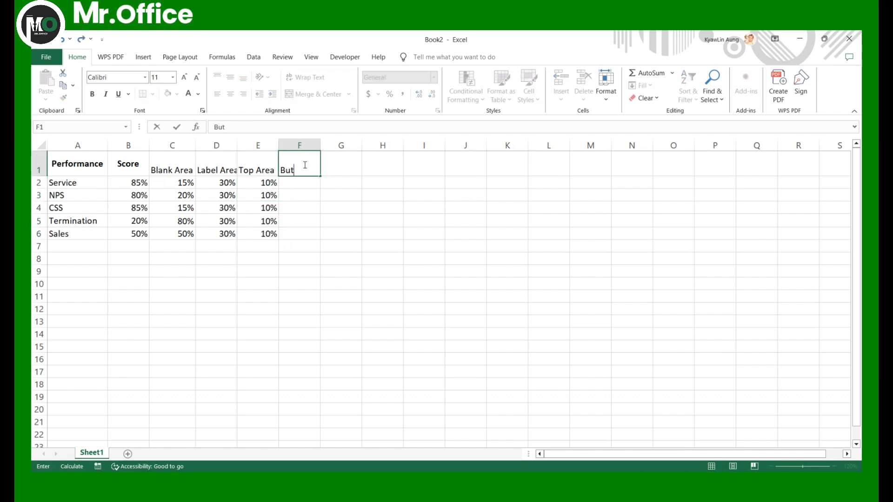
{"action": "type", "text": "tom Ar"}
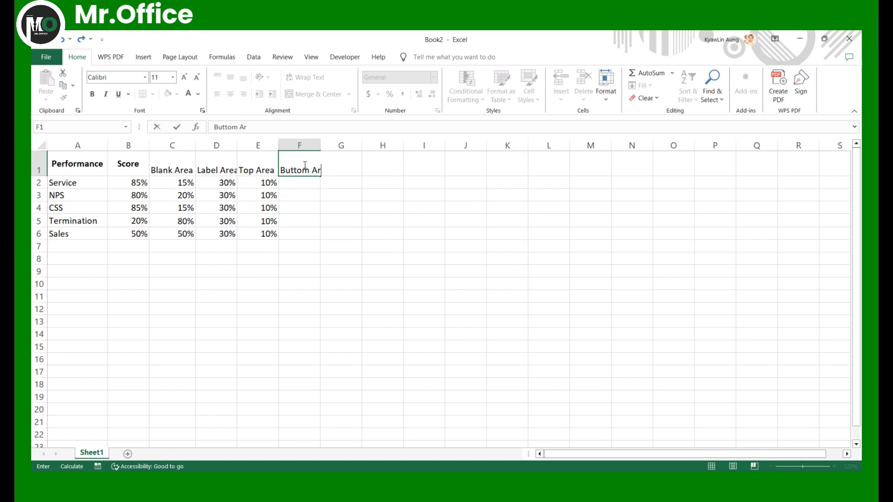
{"action": "key", "text": "BackSpace"}
{"action": "key", "text": "BackSpace"}
{"action": "type", "text": "rea"}
{"action": "key", "text": "Return"}
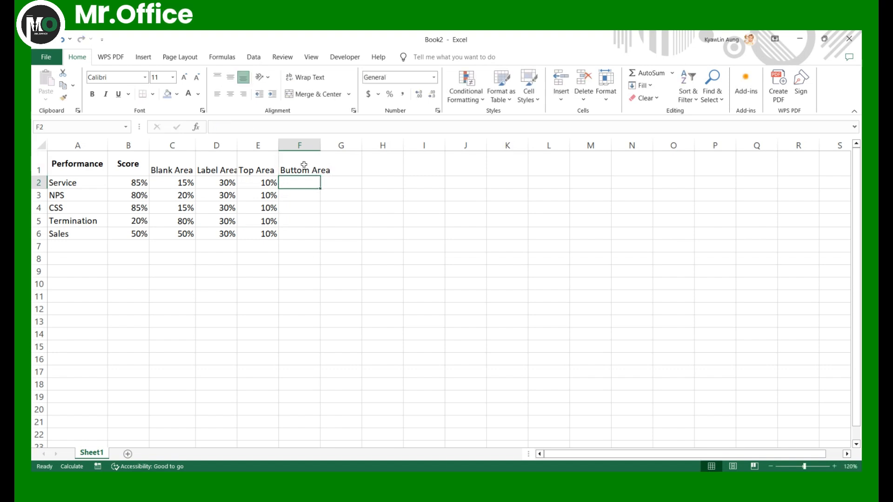
{"action": "type", "text": "10"}
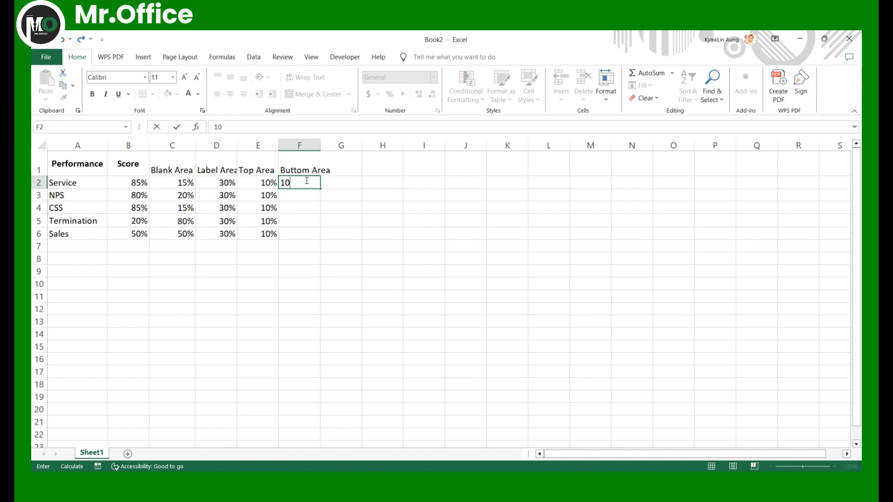
{"action": "type", "text": "%"}
{"action": "key", "text": "Return"}
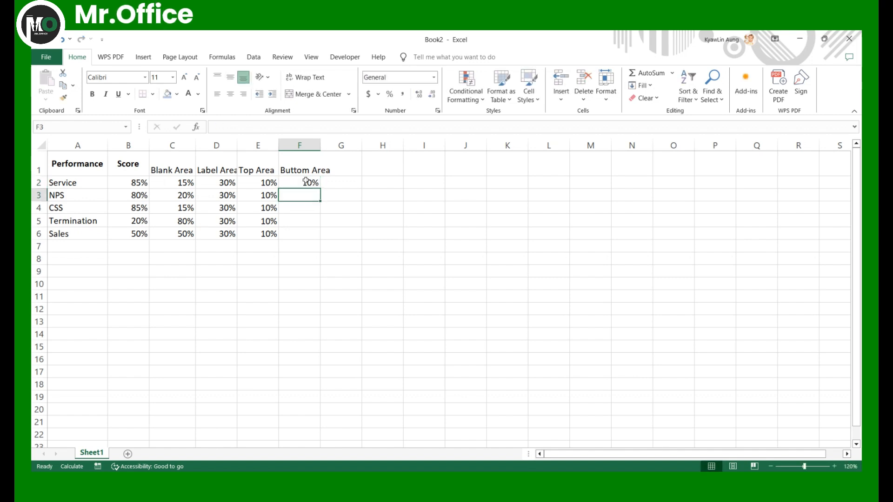
{"action": "left_click", "coordinate": [305, 181]}
{"action": "left_click_drag", "start_coordinate": [320, 188], "coordinate": [322, 238]}
{"action": "left_click", "coordinate": [258, 309]}
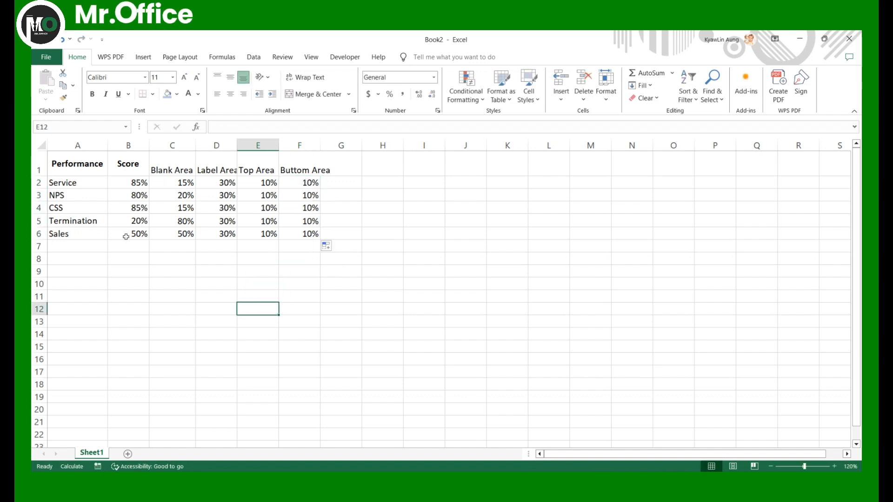
Insert a 3-D stacked column chart from A1:F6 and place it directly below the data table
{"action": "left_click_drag", "start_coordinate": [74, 166], "coordinate": [307, 235]}
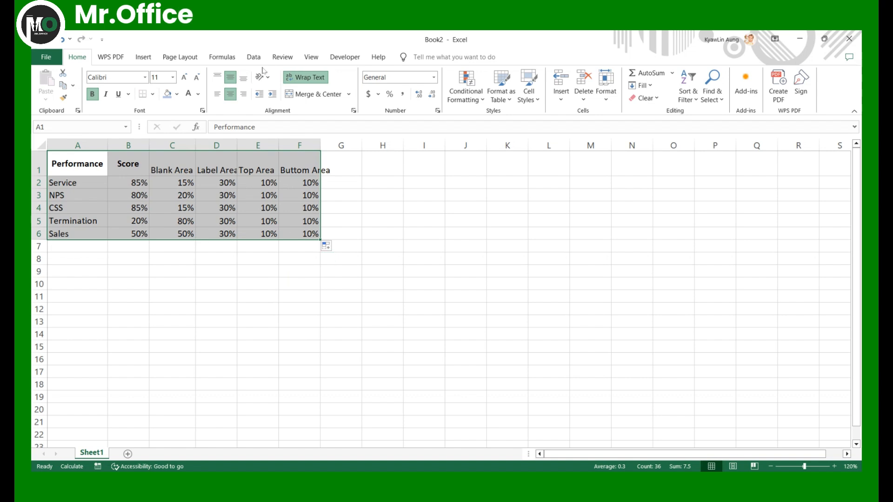
{"action": "left_click", "coordinate": [144, 57]}
{"action": "left_click", "coordinate": [346, 76]}
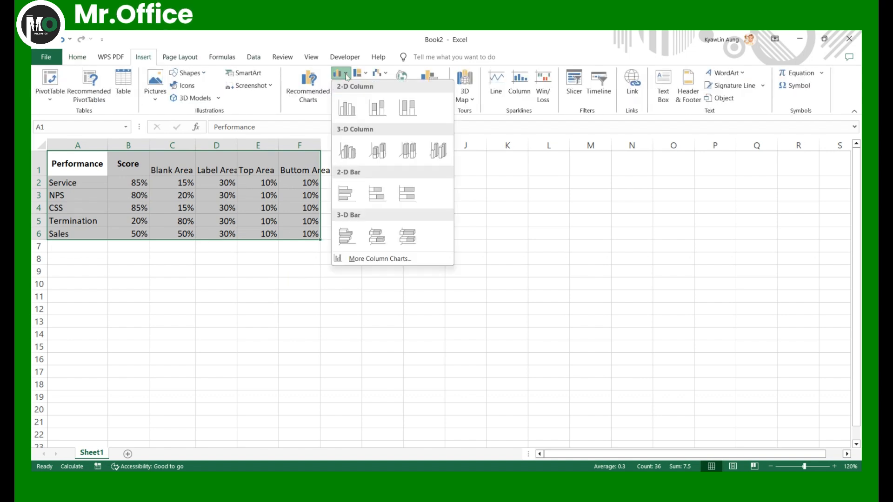
{"action": "left_click", "coordinate": [377, 148]}
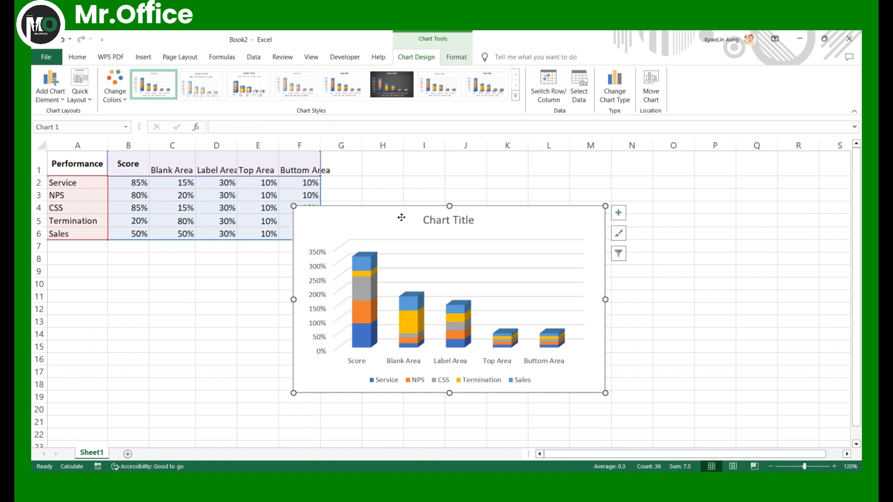
{"action": "left_click_drag", "start_coordinate": [401, 216], "coordinate": [159, 256]}
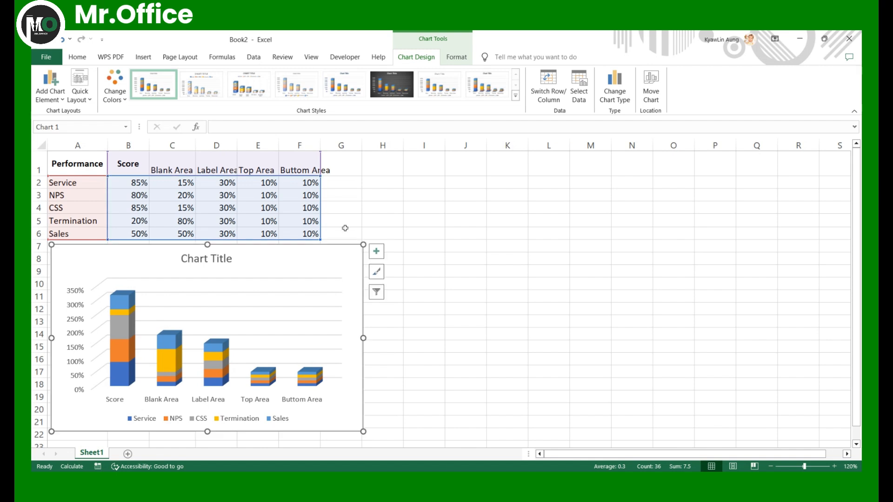
Switch the chart's rows and columns so the performance categories run along the horizontal axis
{"action": "left_click", "coordinate": [546, 89]}
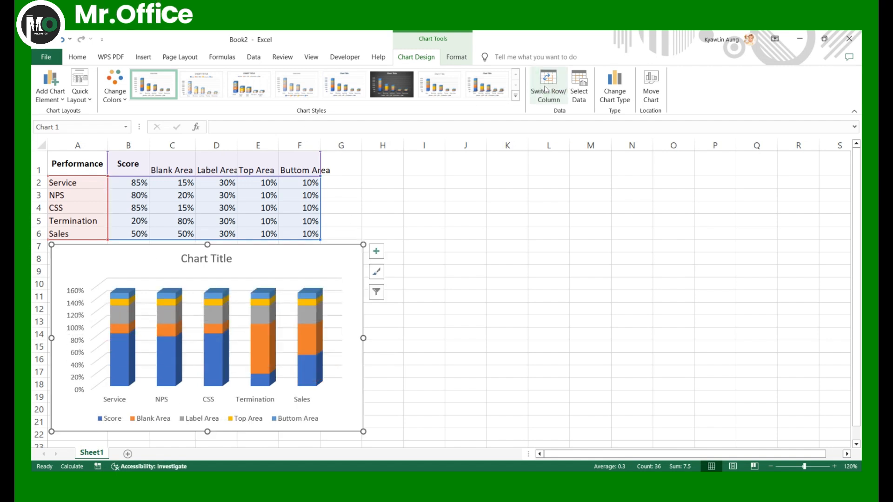
{"action": "left_click", "coordinate": [442, 295]}
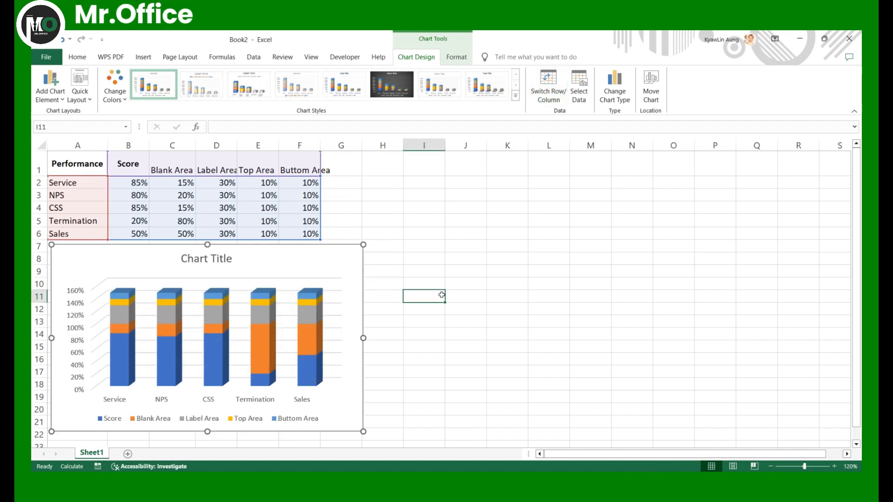
{"action": "left_click", "coordinate": [313, 266]}
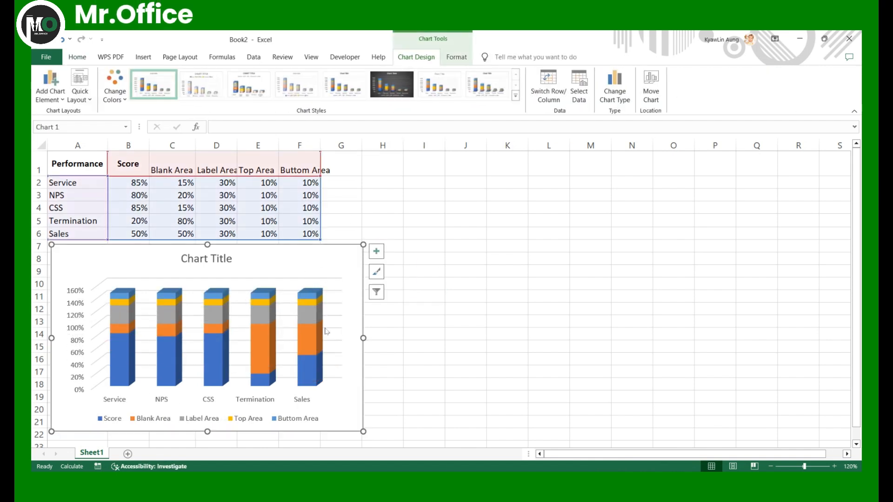
Format the Score data series with gap depth 0%, gap width 40% and the Cylinder column shape
{"action": "left_click", "coordinate": [310, 366]}
{"action": "right_click", "coordinate": [309, 366]}
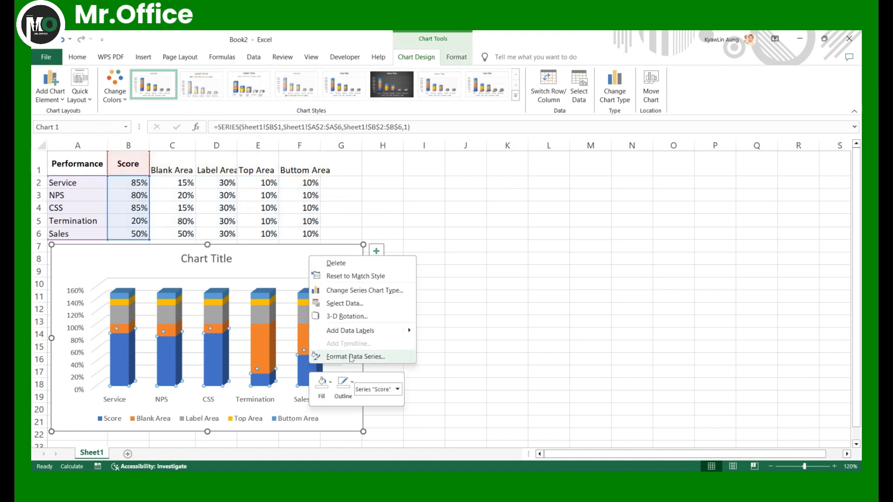
{"action": "left_click", "coordinate": [355, 357]}
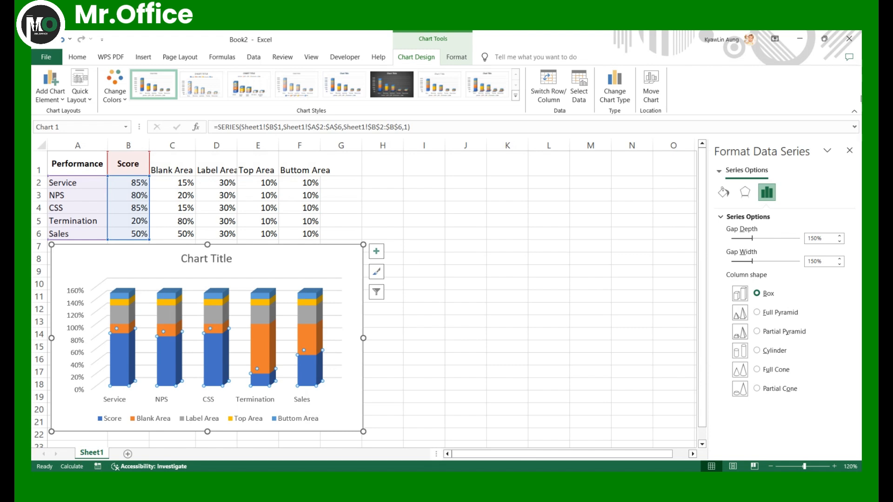
{"action": "left_click", "coordinate": [811, 239]}
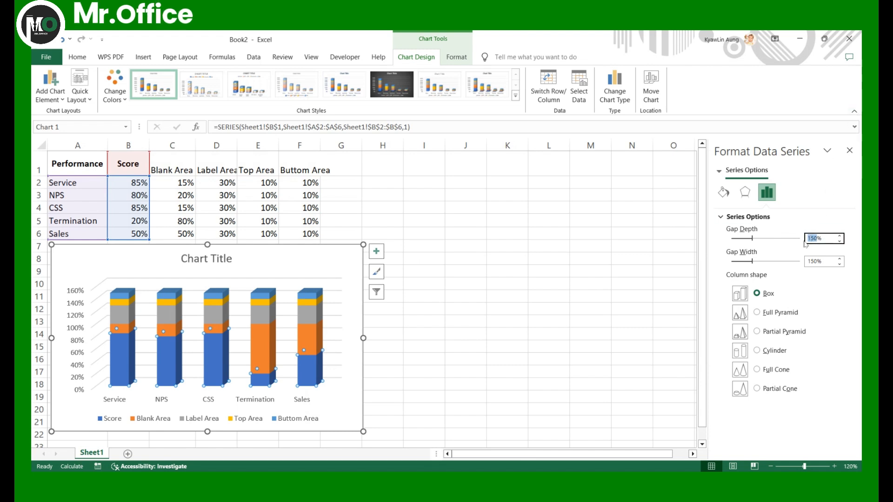
{"action": "type", "text": "0"}
{"action": "left_click", "coordinate": [816, 261]}
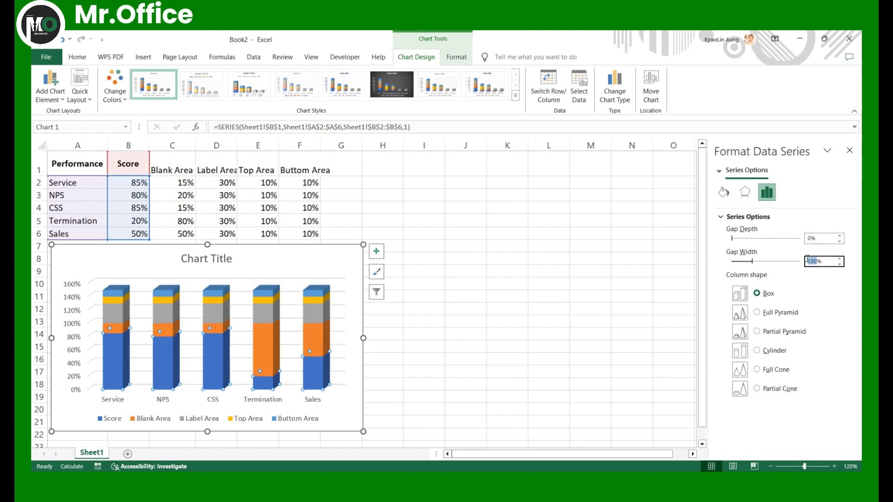
{"action": "type", "text": "4"}
{"action": "key", "text": "Return"}
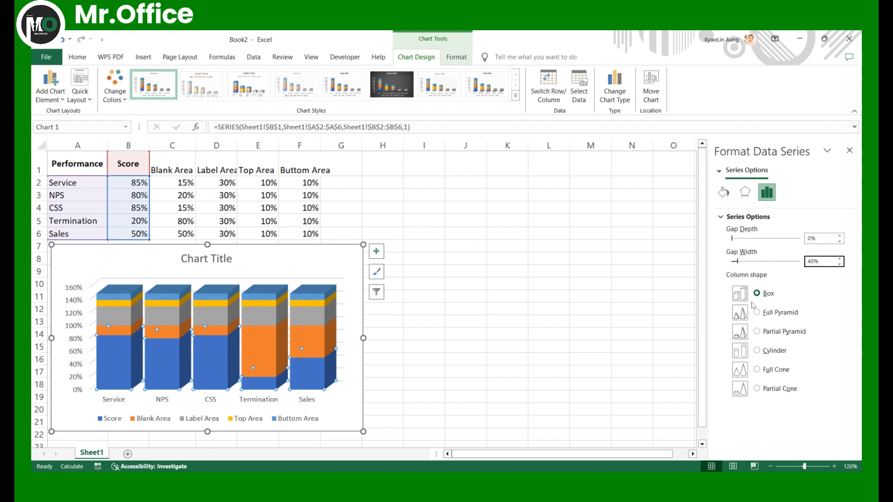
{"action": "left_click", "coordinate": [757, 350]}
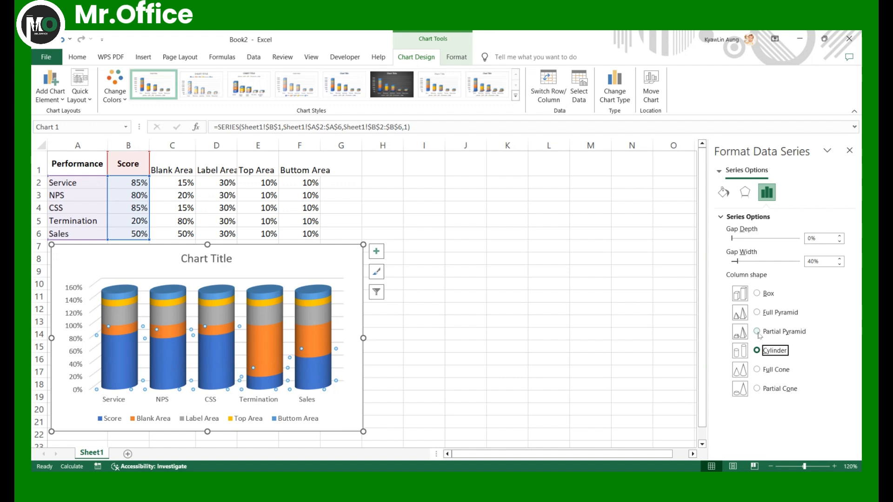
Try the Partial Pyramid column shape on the Score series and return to Cylinder
{"action": "left_click", "coordinate": [757, 332]}
{"action": "left_click", "coordinate": [758, 352]}
{"action": "left_click", "coordinate": [434, 325]}
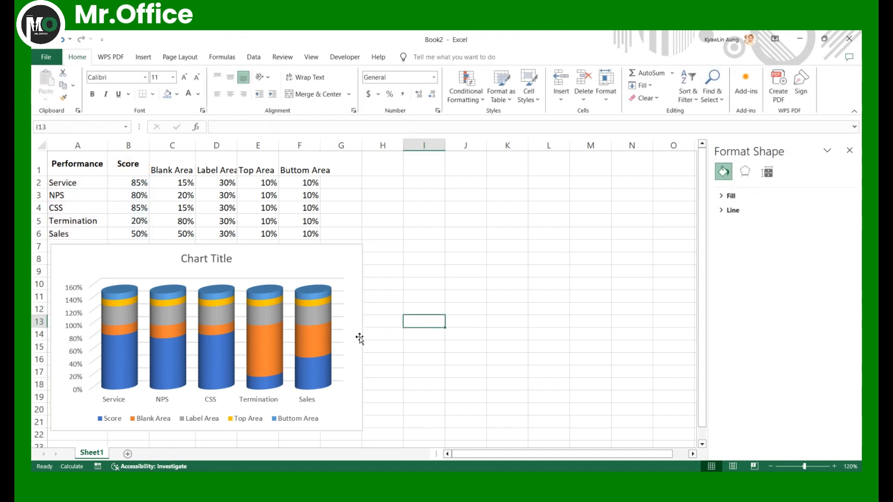
Set the maximum bound of the chart's vertical axis to 1.5
{"action": "left_click", "coordinate": [73, 321]}
{"action": "right_click", "coordinate": [73, 321]}
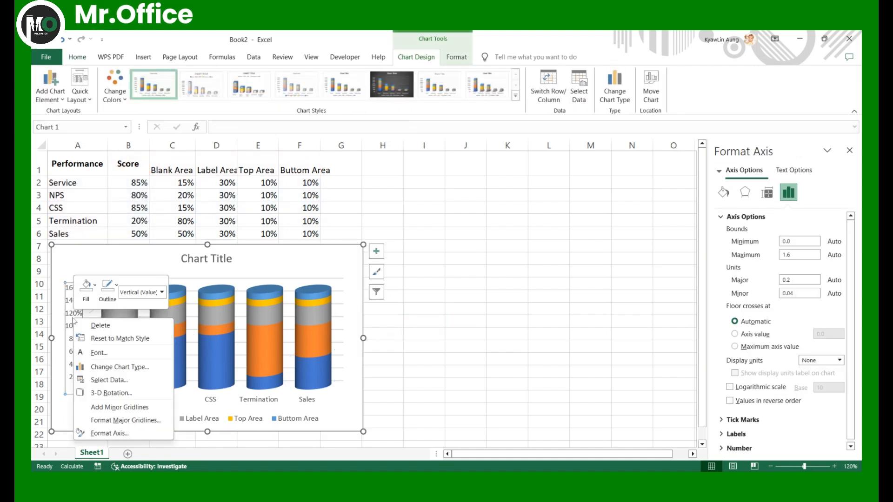
{"action": "left_click", "coordinate": [108, 434]}
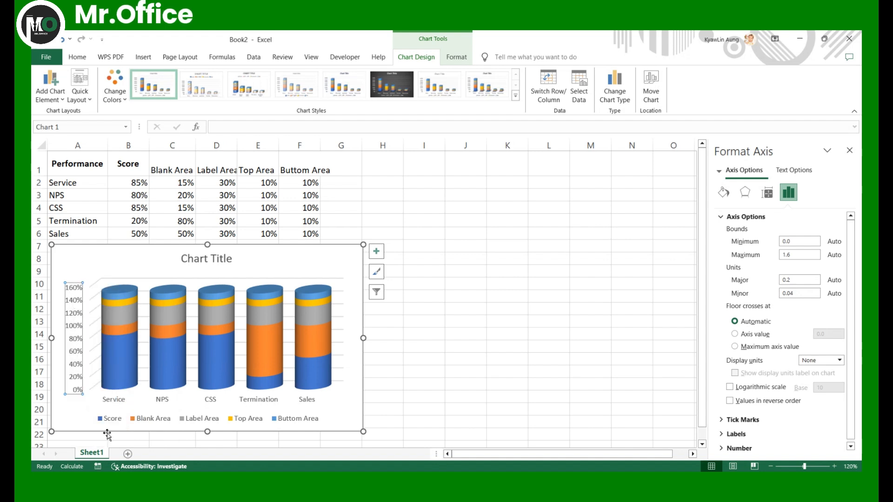
{"action": "left_click", "coordinate": [793, 255]}
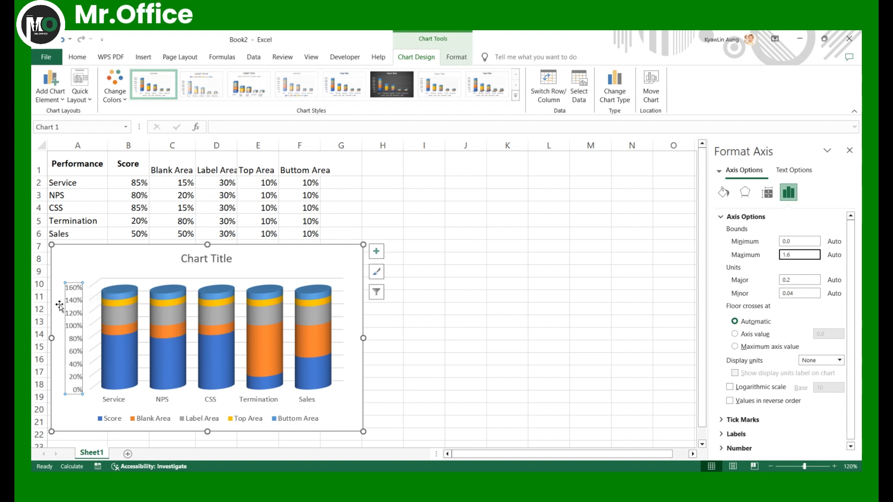
{"action": "key", "text": "BackSpace"}
{"action": "type", "text": "5"}
{"action": "key", "text": "Return"}
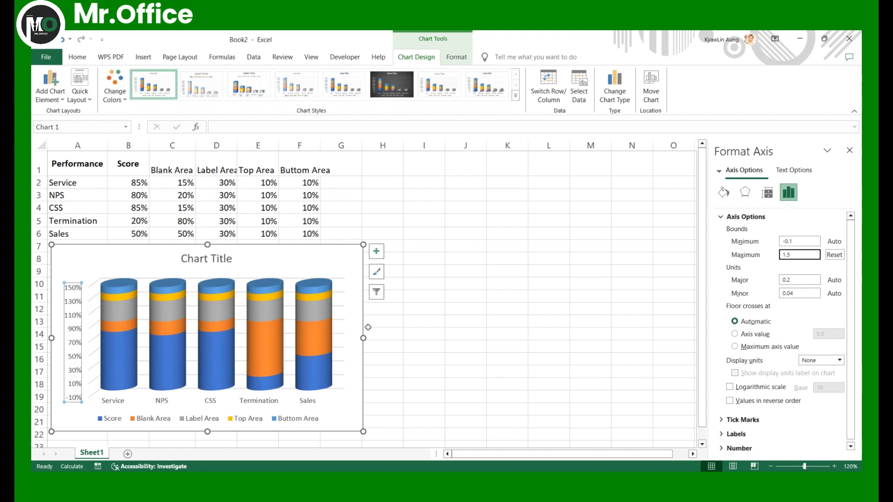
Remove the chart title, the gridlines and the primary vertical axis from the chart
{"action": "left_click", "coordinate": [303, 266]}
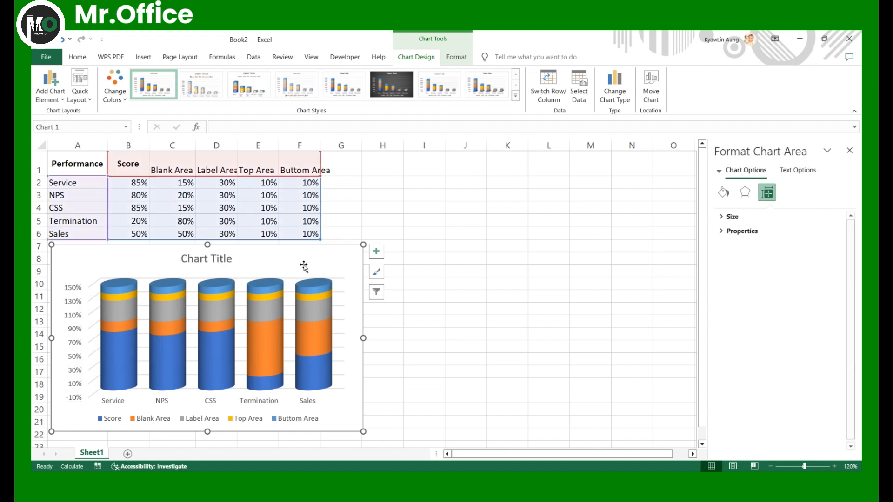
{"action": "left_click", "coordinate": [376, 255]}
{"action": "left_click", "coordinate": [401, 286]}
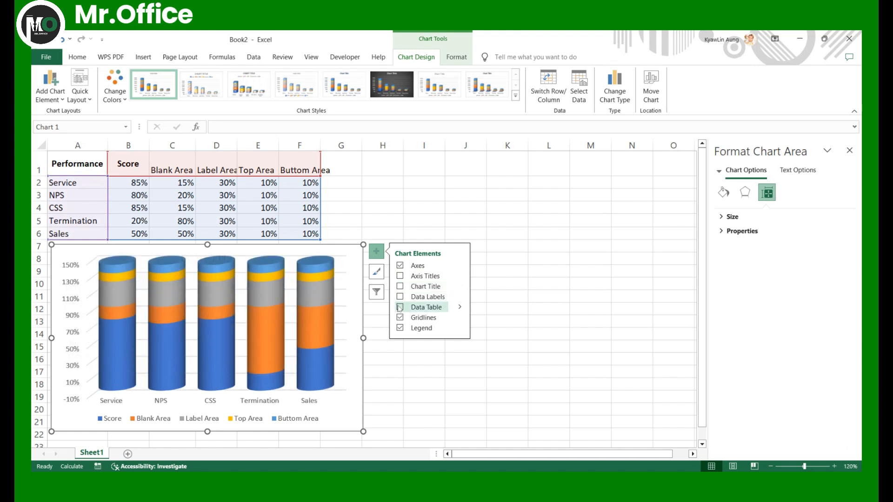
{"action": "left_click", "coordinate": [399, 318]}
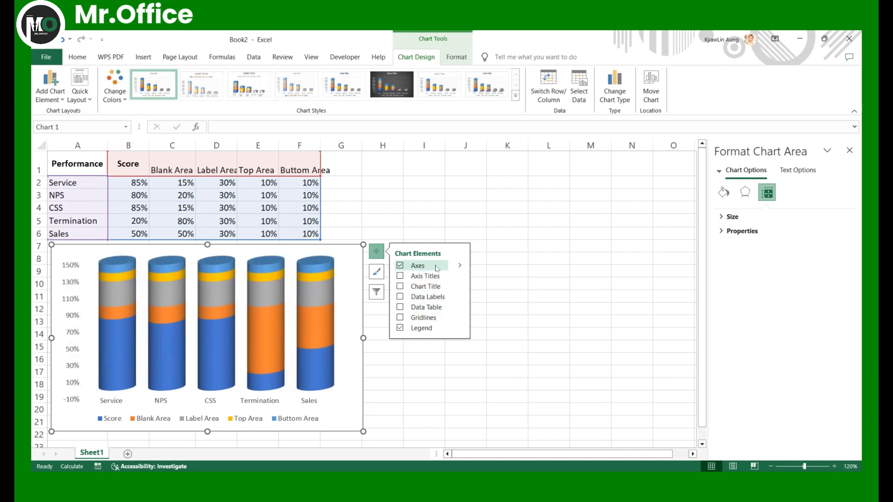
{"action": "left_click", "coordinate": [459, 265]}
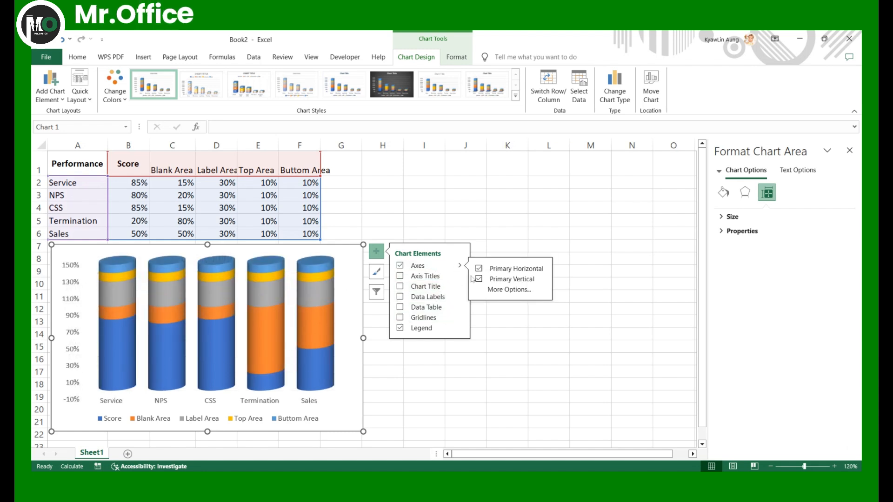
{"action": "left_click", "coordinate": [478, 279]}
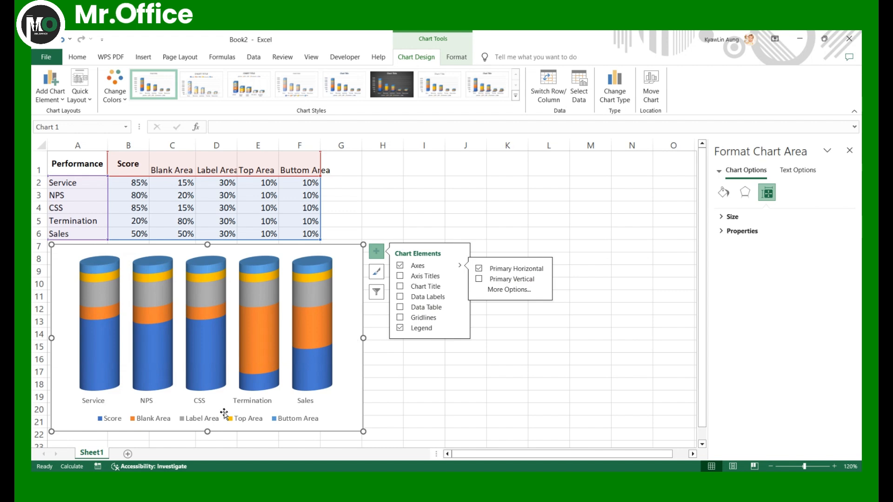
{"action": "left_click", "coordinate": [198, 418]}
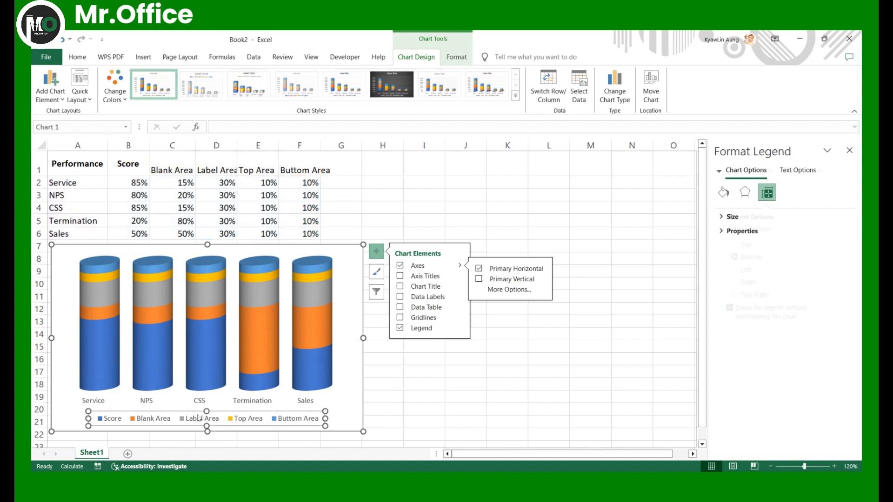
{"action": "left_click", "coordinate": [497, 360]}
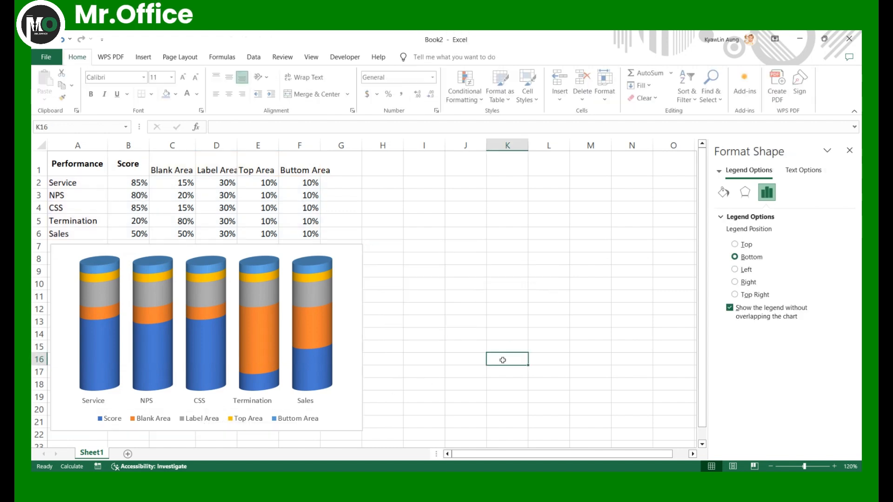
{"action": "left_click", "coordinate": [350, 277]}
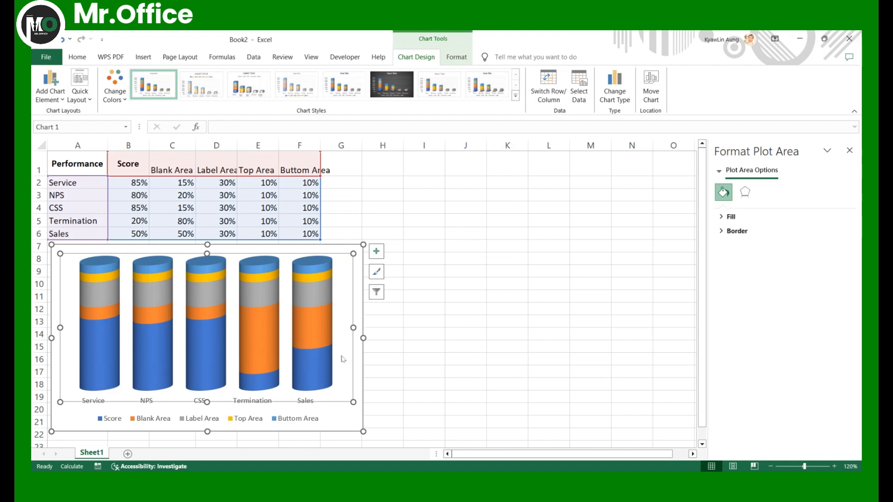
{"action": "mouse_move", "coordinate": [306, 373]}
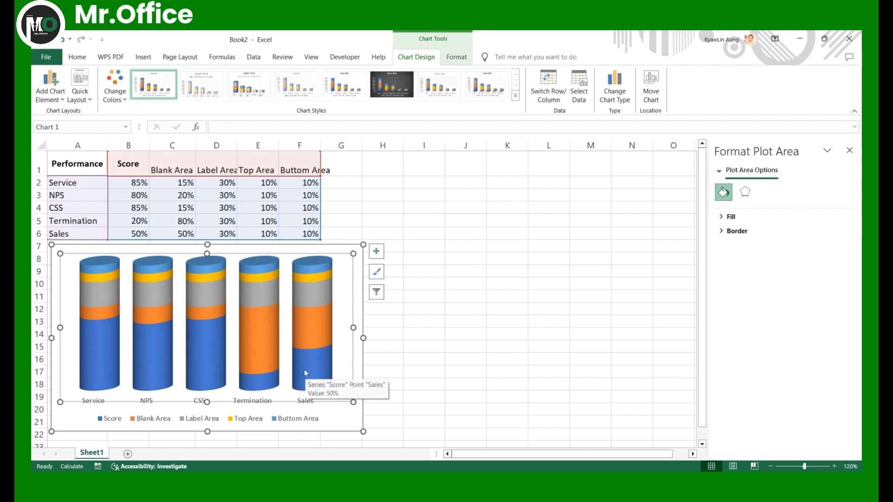
{"action": "left_click", "coordinate": [340, 409]}
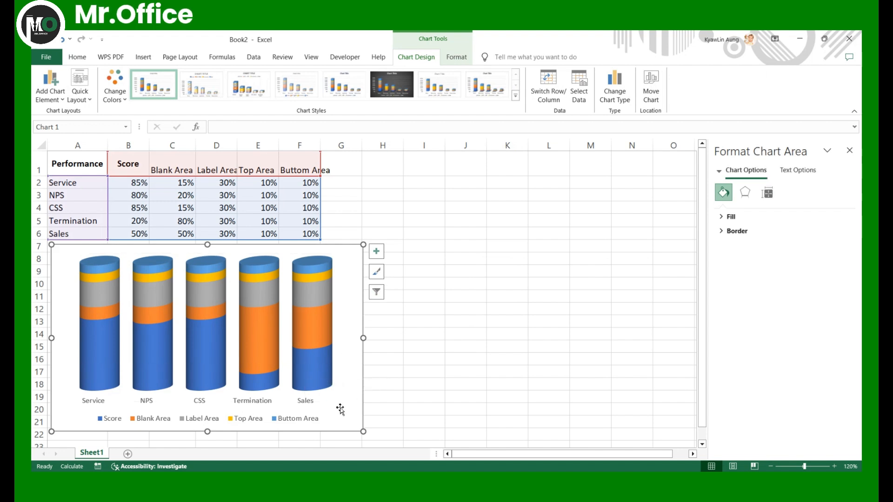
Move the Buttom Area series to first place in the chart's data source series order
{"action": "right_click", "coordinate": [316, 334]}
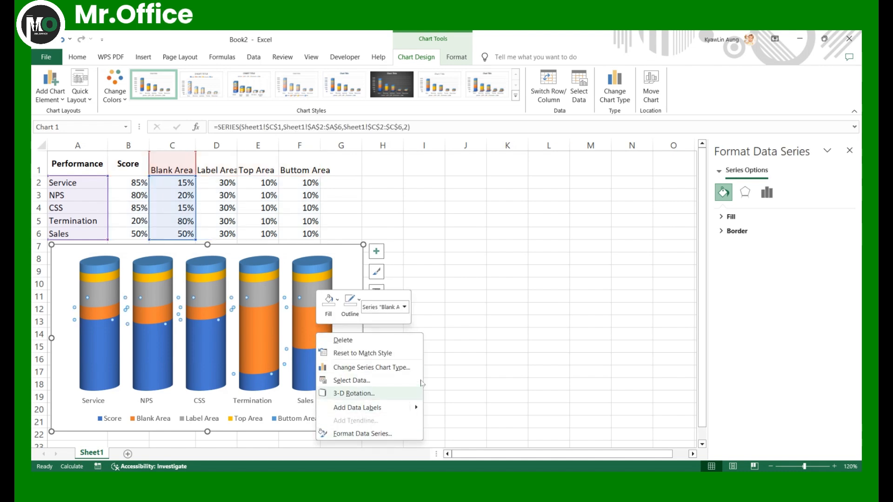
{"action": "left_click", "coordinate": [352, 380]}
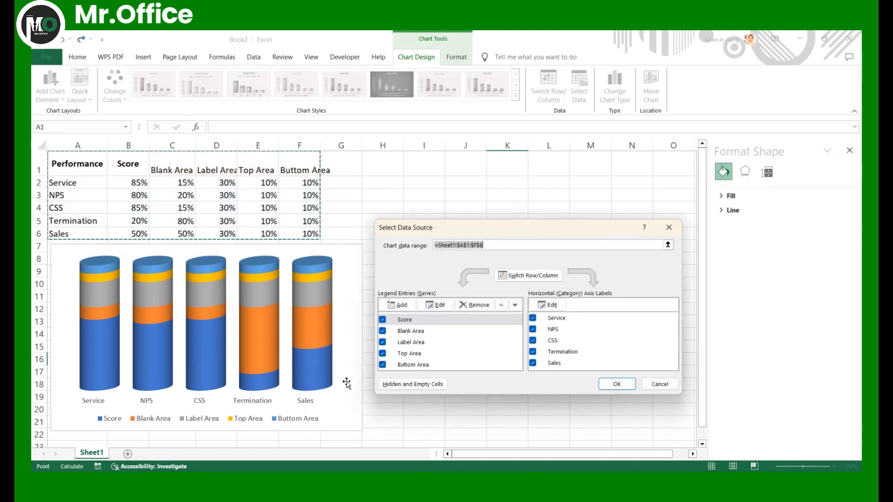
{"action": "left_click", "coordinate": [411, 365]}
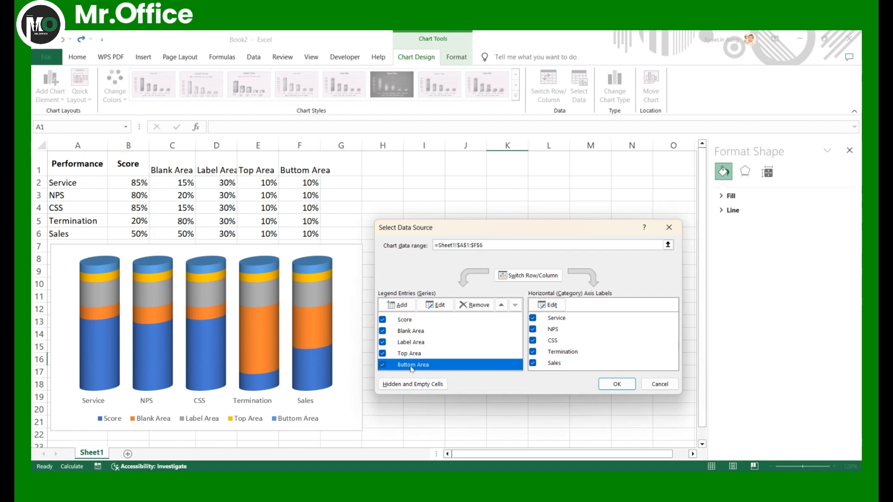
{"action": "left_click", "coordinate": [502, 305]}
{"action": "left_click", "coordinate": [502, 305]}
{"action": "left_click", "coordinate": [501, 306]}
{"action": "left_click", "coordinate": [501, 306]}
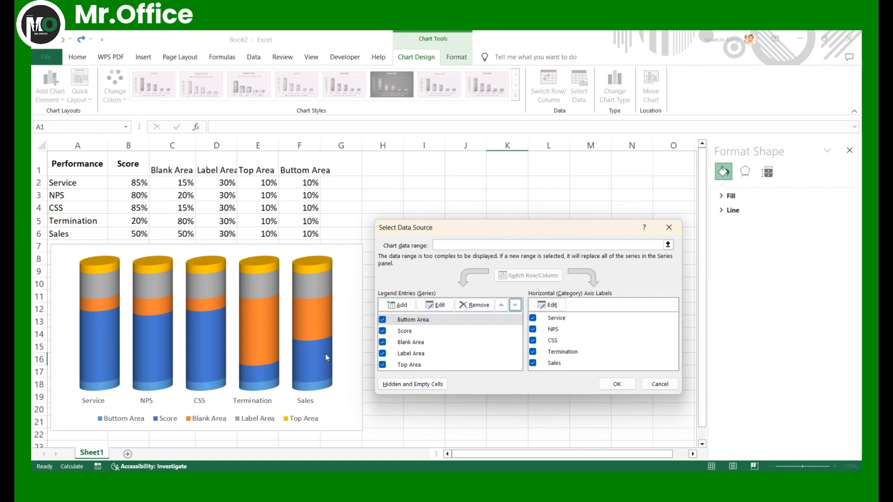
Move the Label Area series up to second place, just after Buttom Area, and apply the new series order
{"action": "left_click", "coordinate": [412, 355]}
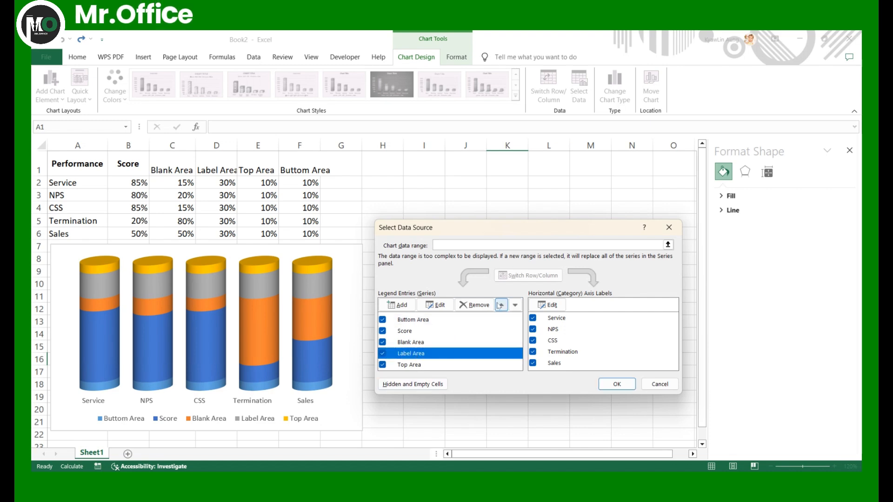
{"action": "left_click", "coordinate": [499, 306]}
{"action": "left_click", "coordinate": [501, 305]}
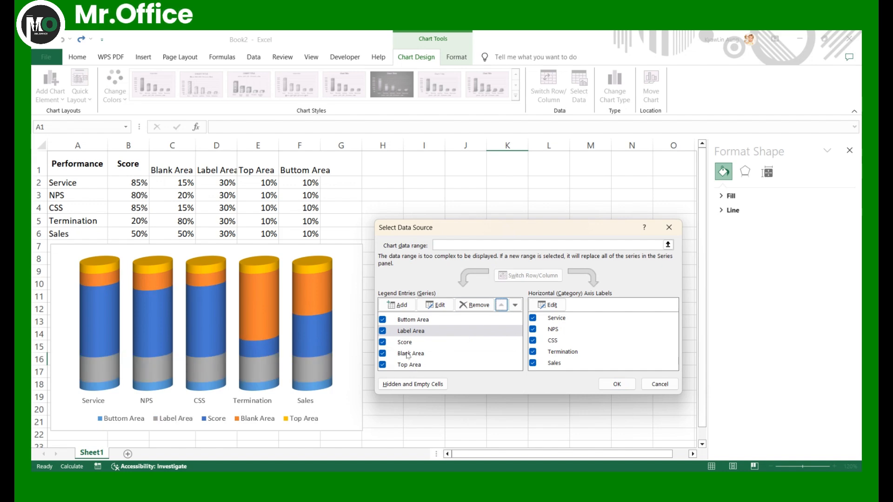
{"action": "left_click", "coordinate": [616, 385]}
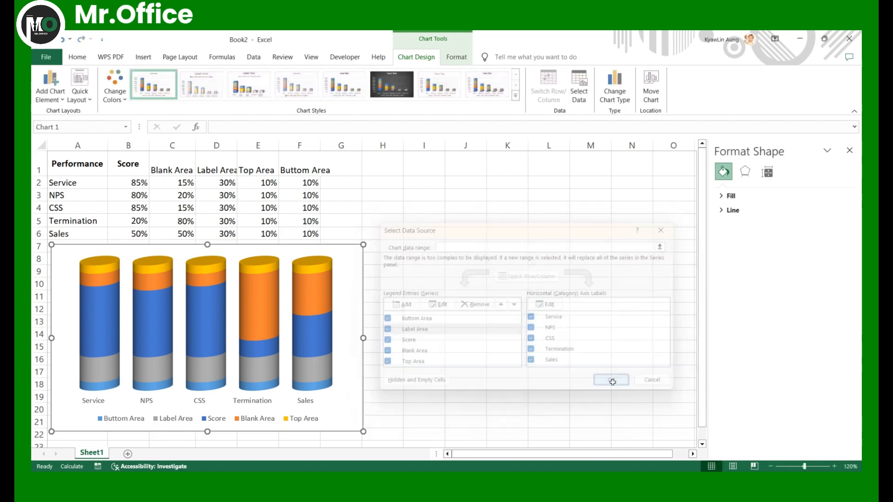
Give the Top Area series at the top of the cylinders a solid white fill
{"action": "mouse_move", "coordinate": [204, 370]}
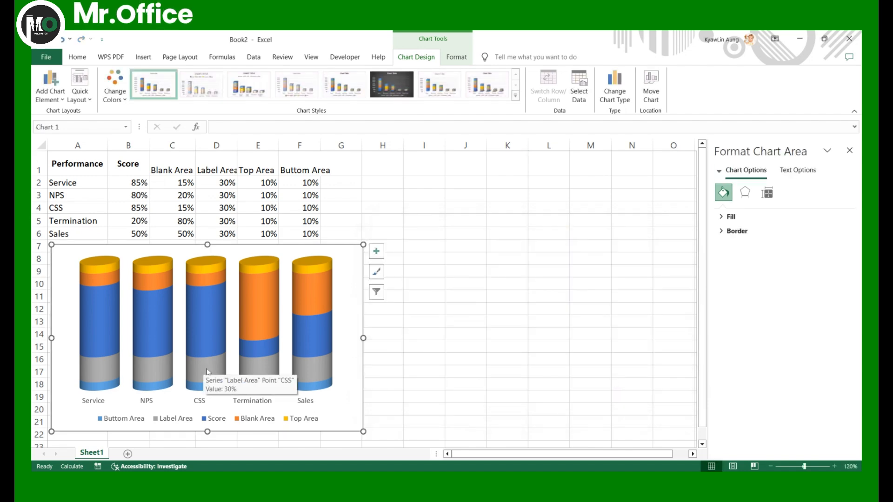
{"action": "left_click", "coordinate": [99, 269]}
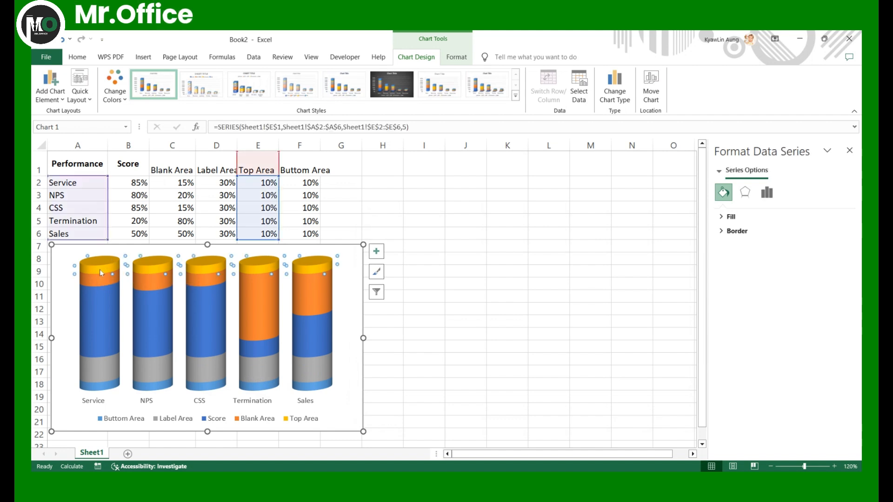
{"action": "left_click", "coordinate": [78, 58]}
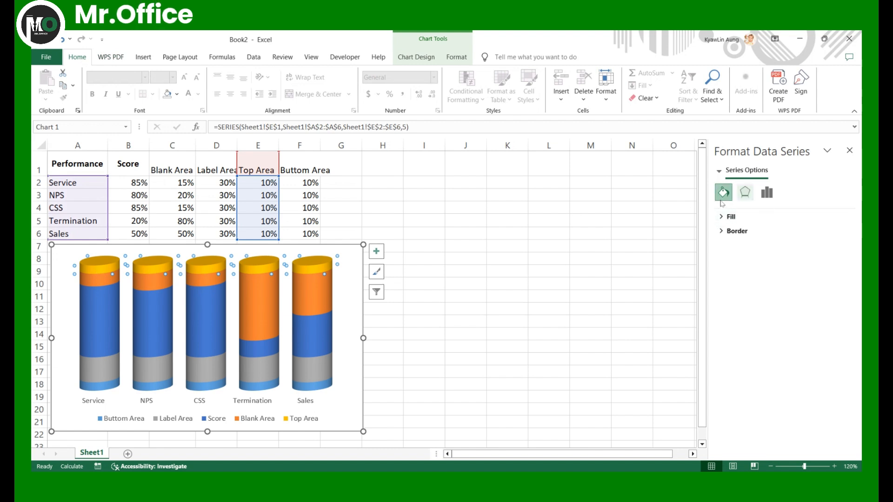
{"action": "left_click", "coordinate": [724, 217]}
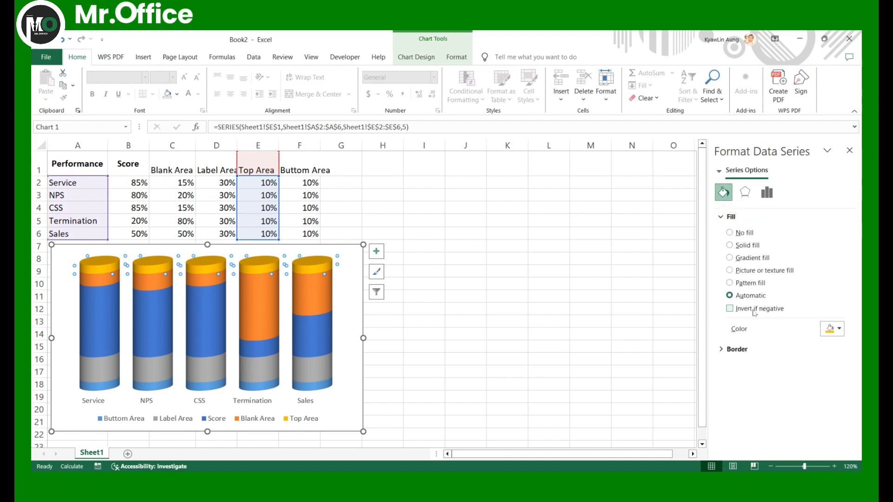
{"action": "left_click", "coordinate": [840, 329]}
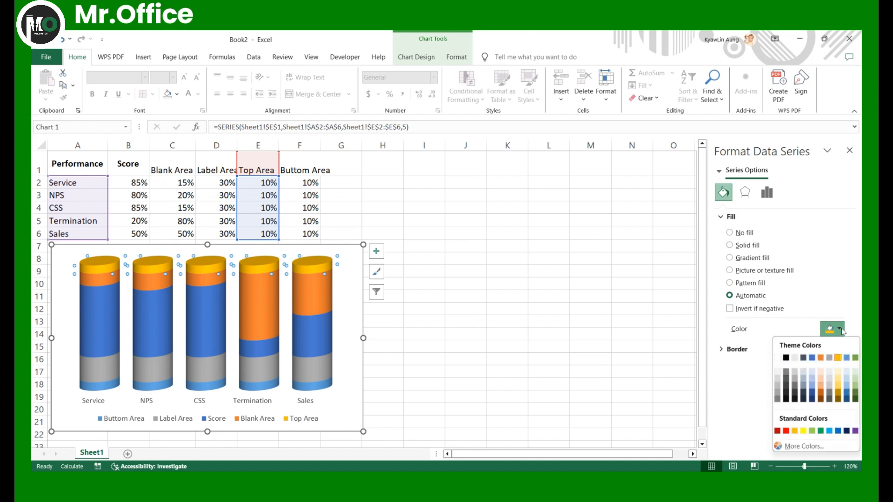
{"action": "left_click", "coordinate": [747, 246]}
{"action": "left_click", "coordinate": [730, 246]}
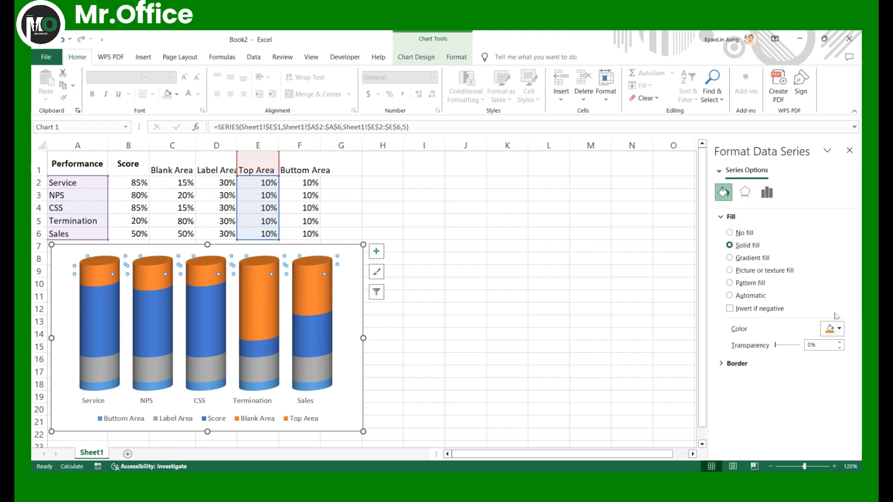
{"action": "left_click", "coordinate": [840, 329]}
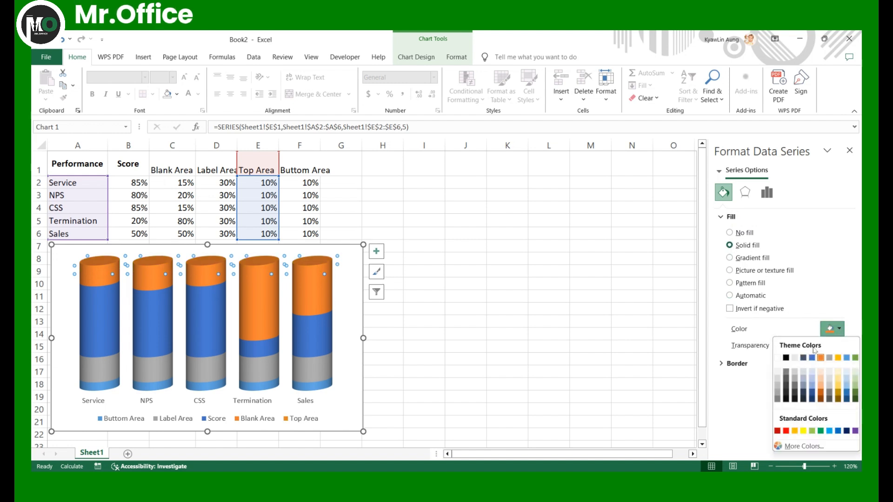
{"action": "left_click", "coordinate": [777, 358]}
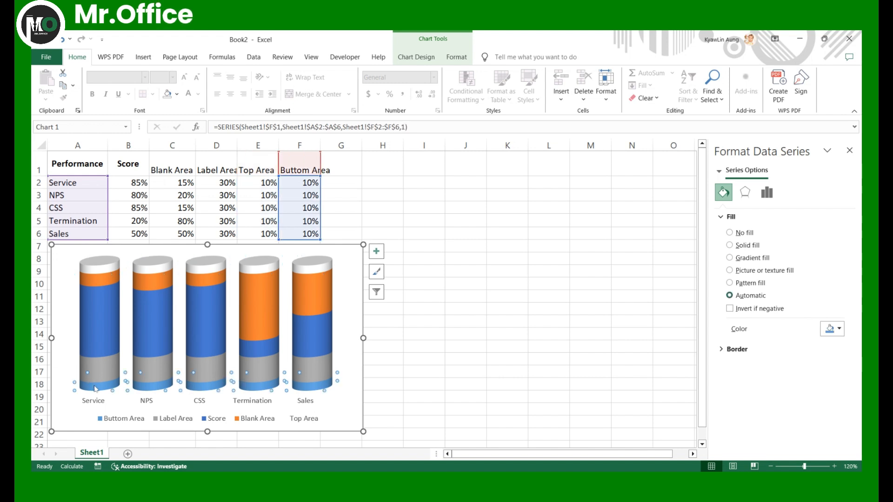
Give the Buttom Area series at the base of the cylinders a solid gray fill from the darker White theme shades
{"action": "left_click", "coordinate": [767, 192]}
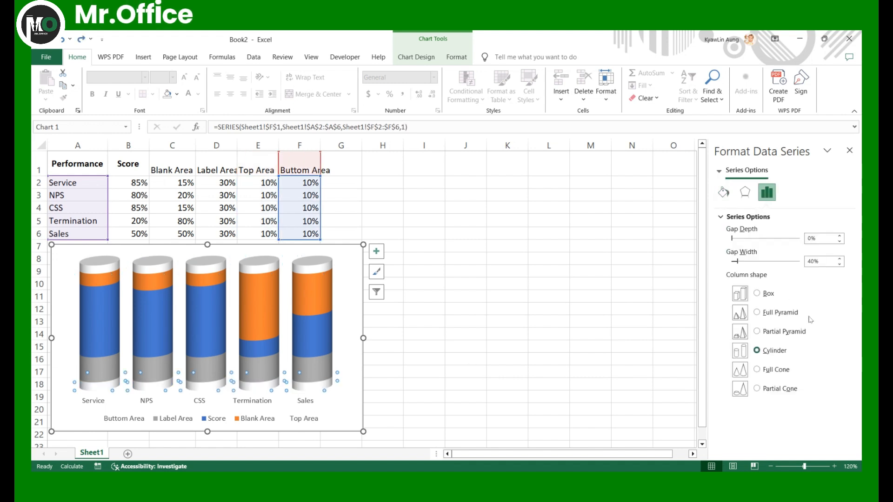
{"action": "left_click", "coordinate": [724, 192]}
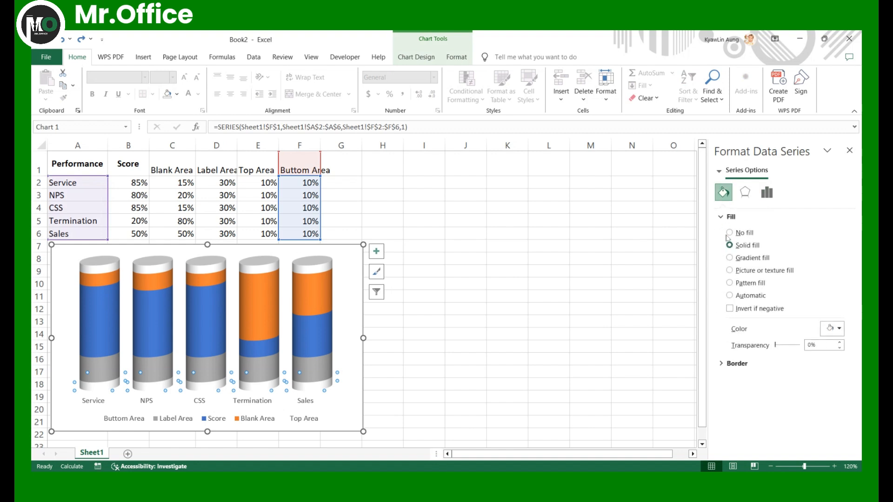
{"action": "left_click", "coordinate": [840, 329]}
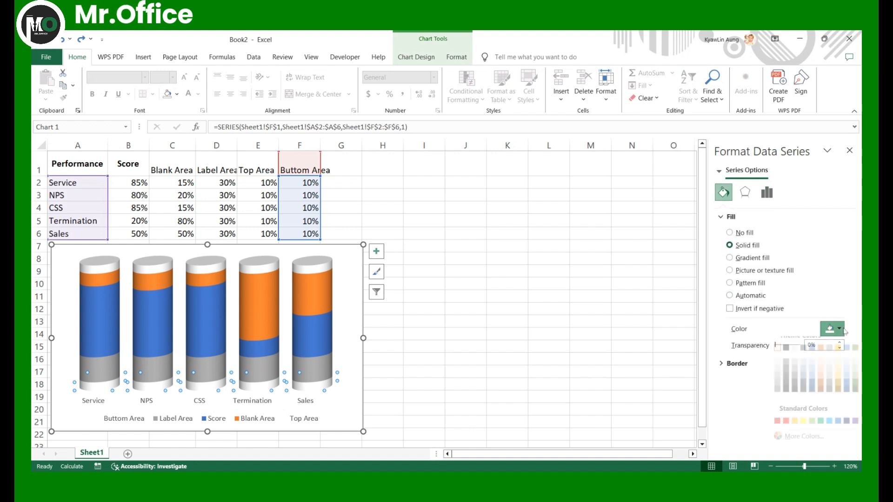
{"action": "left_click", "coordinate": [777, 395]}
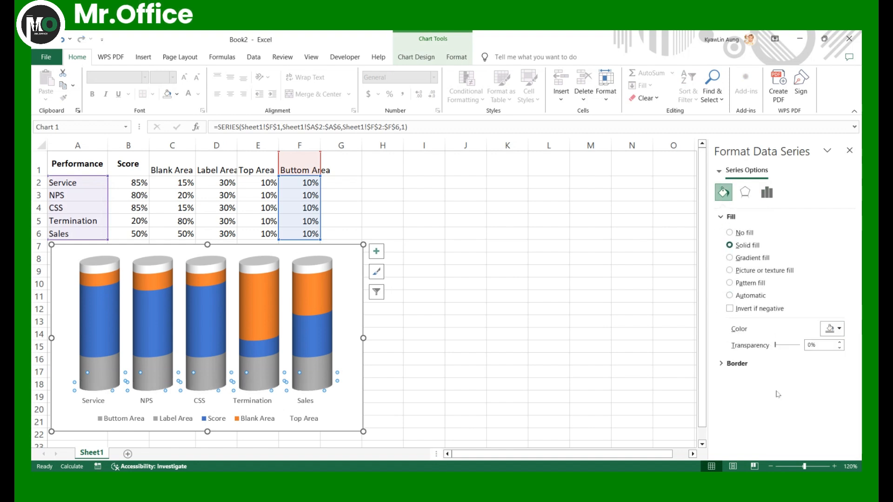
Give the Label Area series, just above the gray base of the cylinders, a solid white fill
{"action": "left_click", "coordinate": [102, 361]}
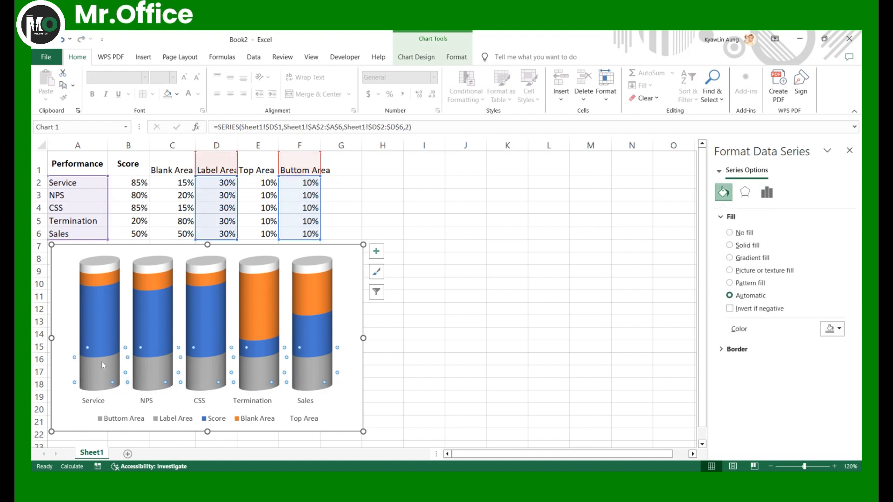
{"action": "left_click", "coordinate": [730, 245]}
{"action": "left_click", "coordinate": [839, 329]}
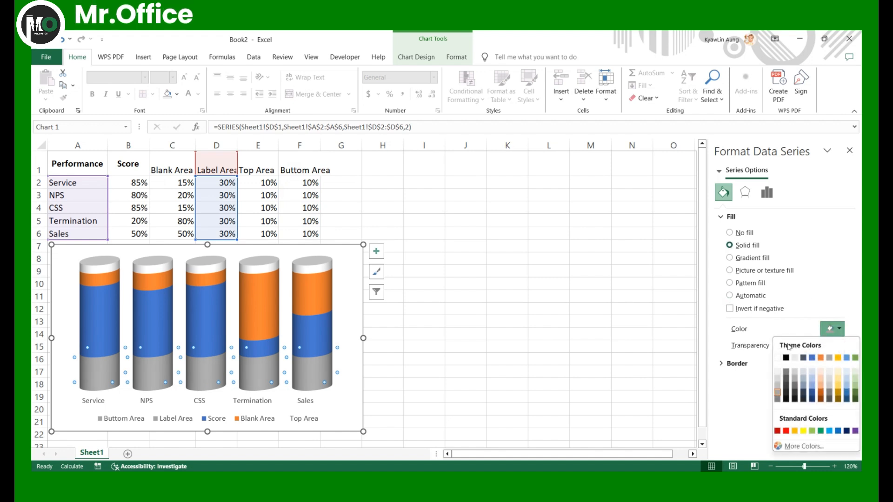
{"action": "left_click", "coordinate": [777, 358]}
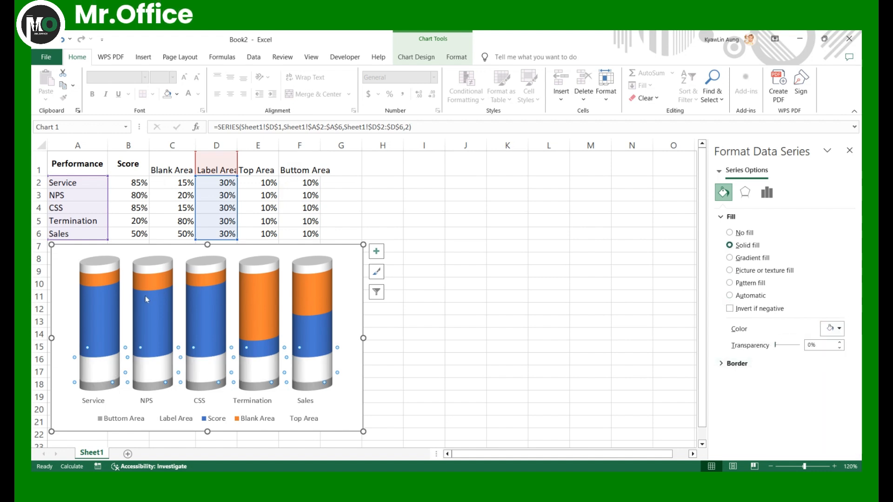
Give the orange Blank Area series a solid white fill with 70% transparency
{"action": "left_click", "coordinate": [106, 279]}
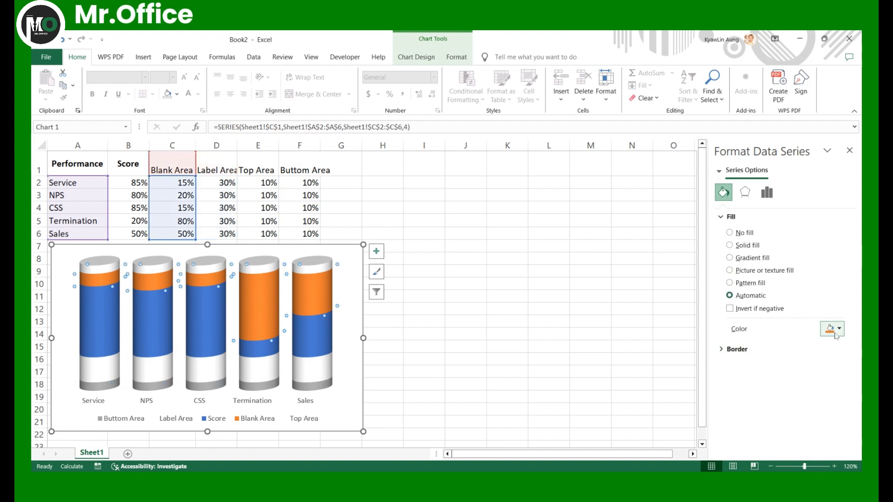
{"action": "left_click", "coordinate": [730, 246]}
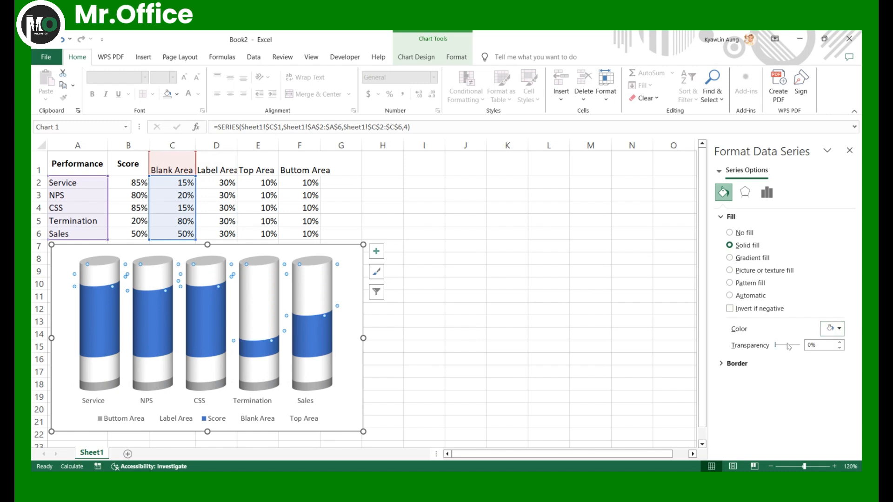
{"action": "left_click_drag", "start_coordinate": [811, 346], "coordinate": [806, 349]}
{"action": "type", "text": "70"}
{"action": "key", "text": "Return"}
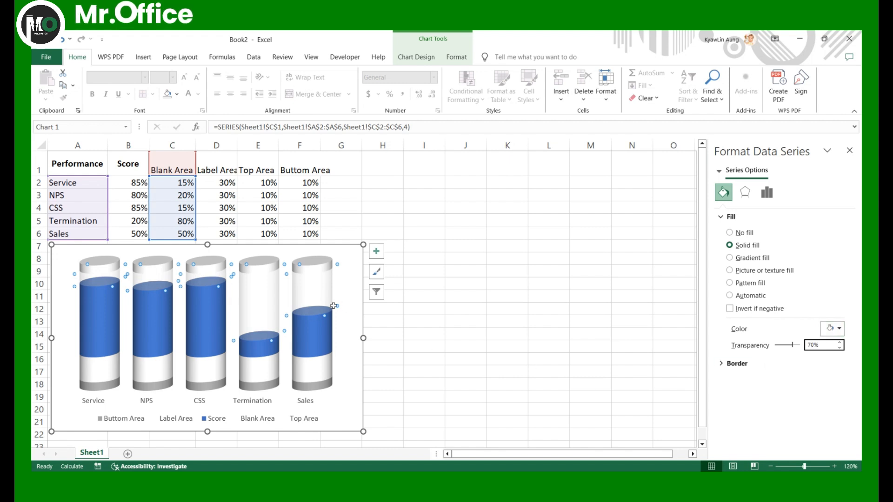
Give the Score series a solid fill in the blue theme color with 20% transparency
{"action": "left_click", "coordinate": [105, 320]}
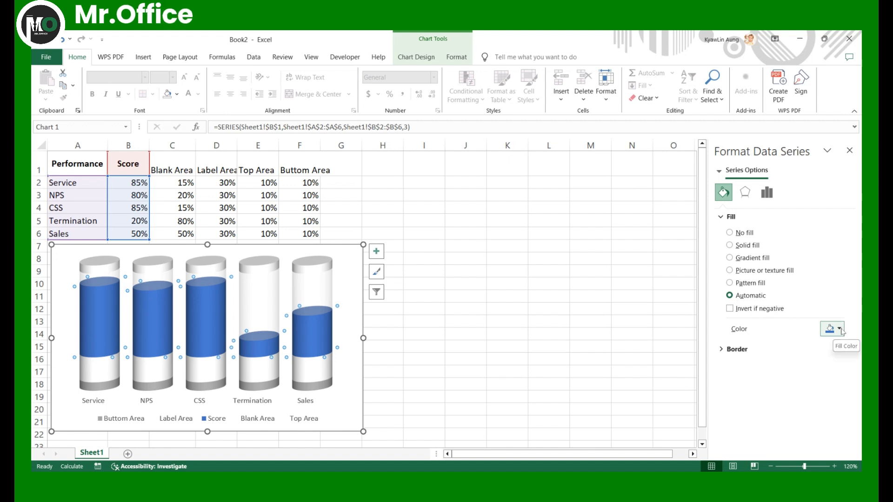
{"action": "left_click", "coordinate": [732, 246]}
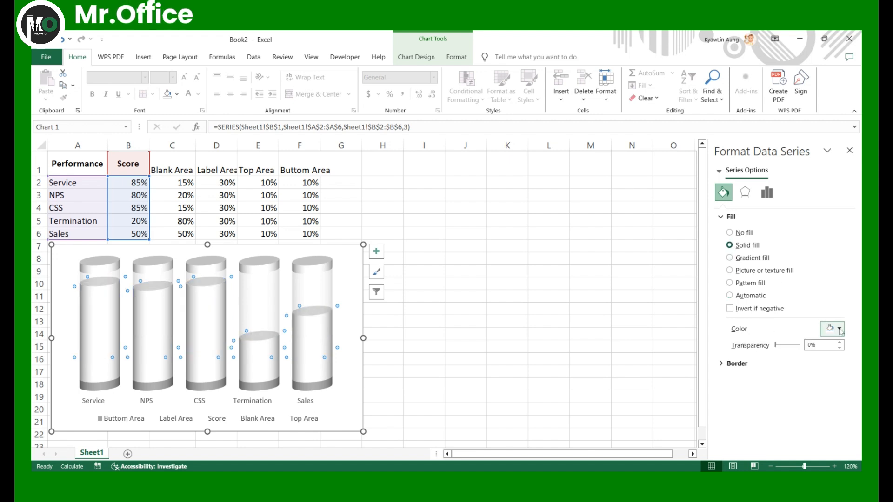
{"action": "left_click", "coordinate": [840, 329]}
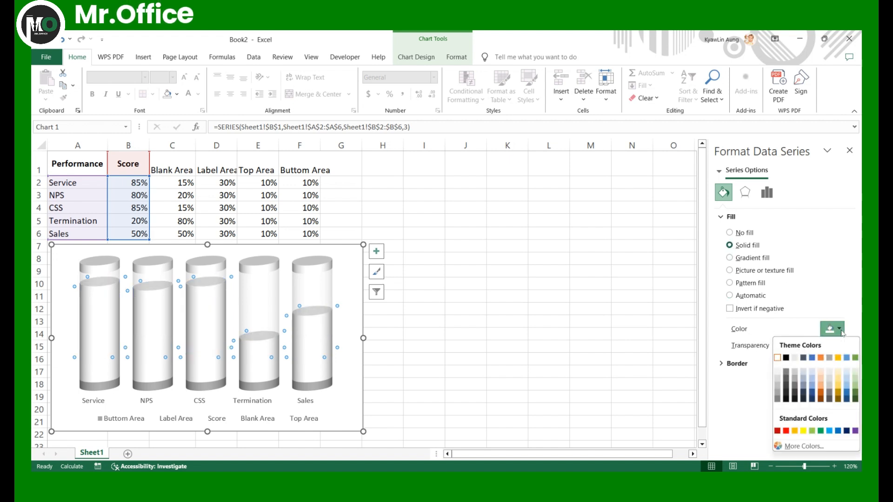
{"action": "left_click", "coordinate": [813, 358]}
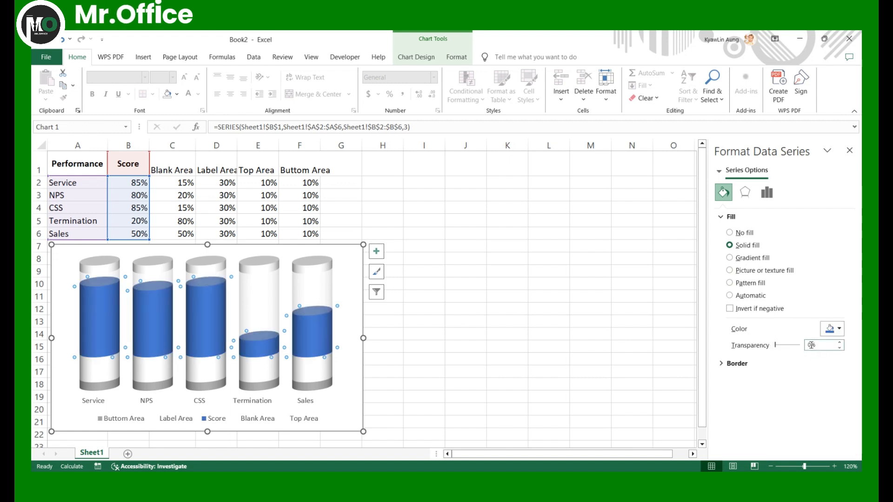
{"action": "double_click", "coordinate": [812, 345]}
{"action": "type", "text": "20"}
{"action": "key", "text": "Return"}
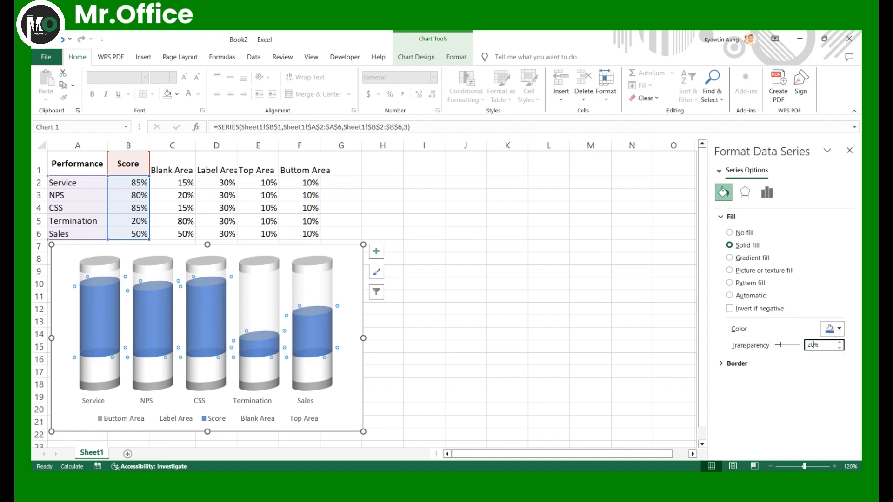
{"action": "left_click", "coordinate": [490, 323]}
{"action": "left_click", "coordinate": [491, 322]}
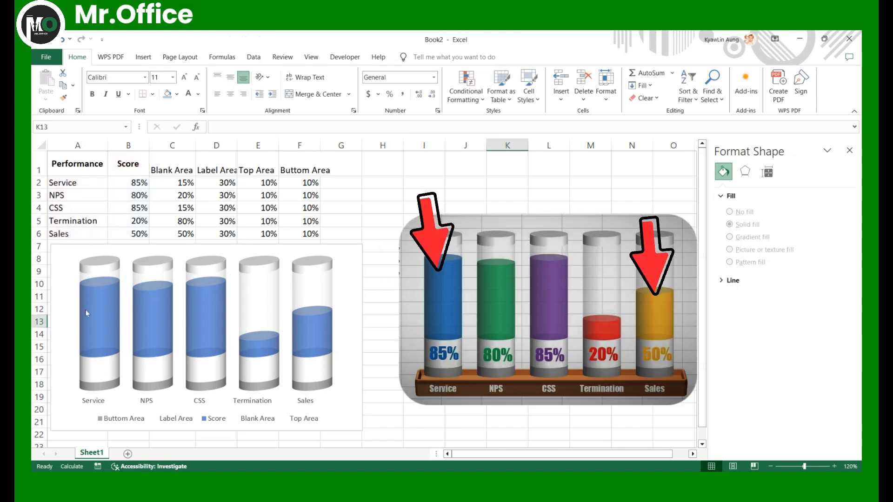
Recolor only the Service column of the Score series with a darker shade of the light blue theme color
{"action": "left_click", "coordinate": [92, 322]}
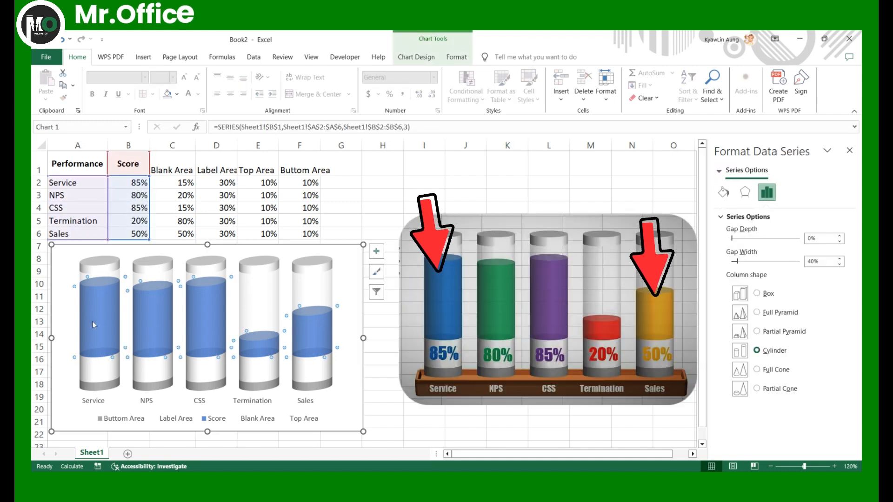
{"action": "left_click", "coordinate": [92, 321]}
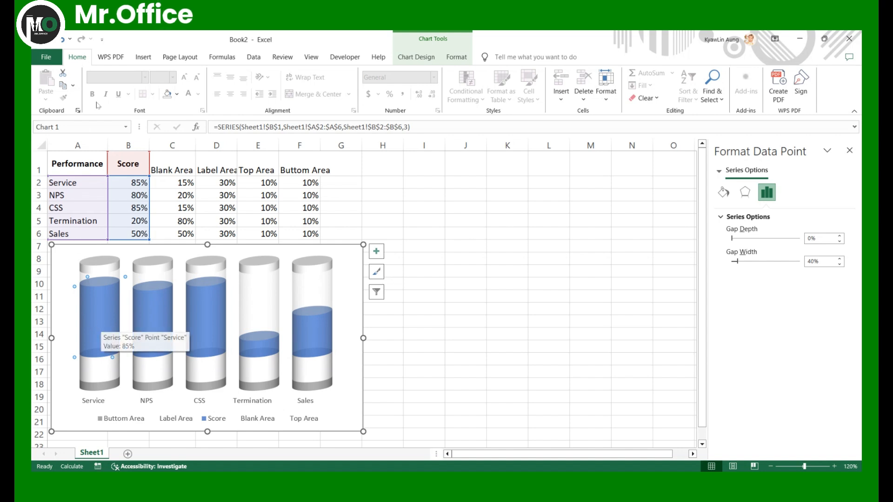
{"action": "left_click", "coordinate": [724, 192]}
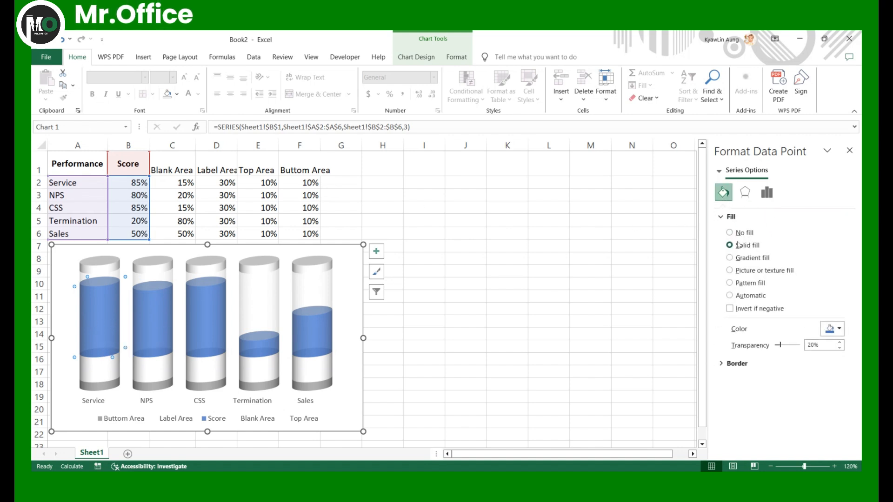
{"action": "left_click", "coordinate": [839, 328]}
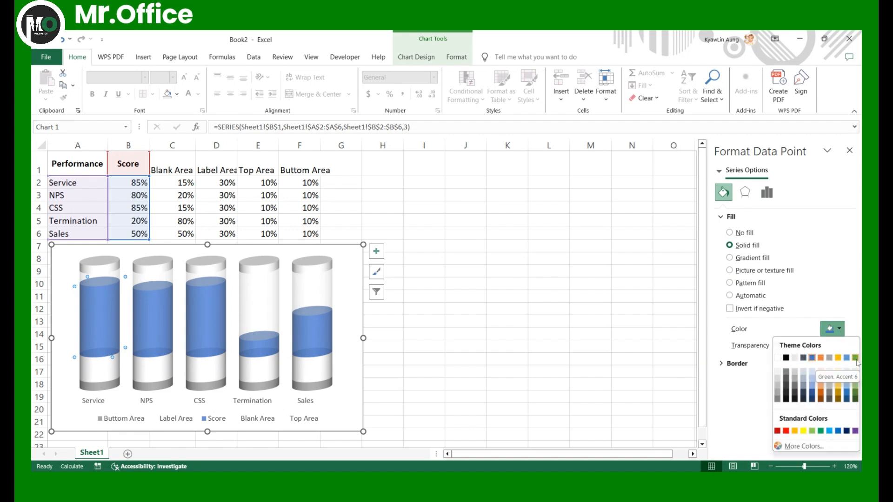
{"action": "left_click", "coordinate": [847, 357]}
{"action": "left_click", "coordinate": [840, 328]}
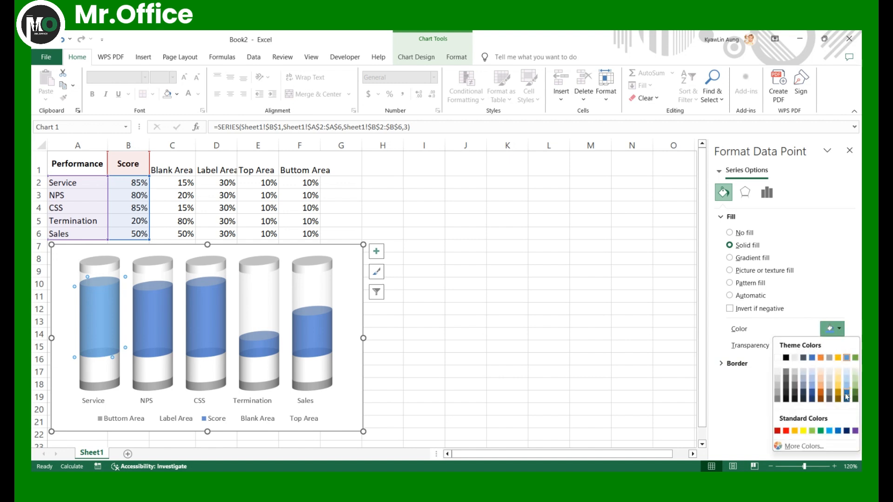
{"action": "left_click", "coordinate": [846, 397]}
Fill the NPS score column with standard green and the CSS score column with standard purple
{"action": "left_click", "coordinate": [839, 329]}
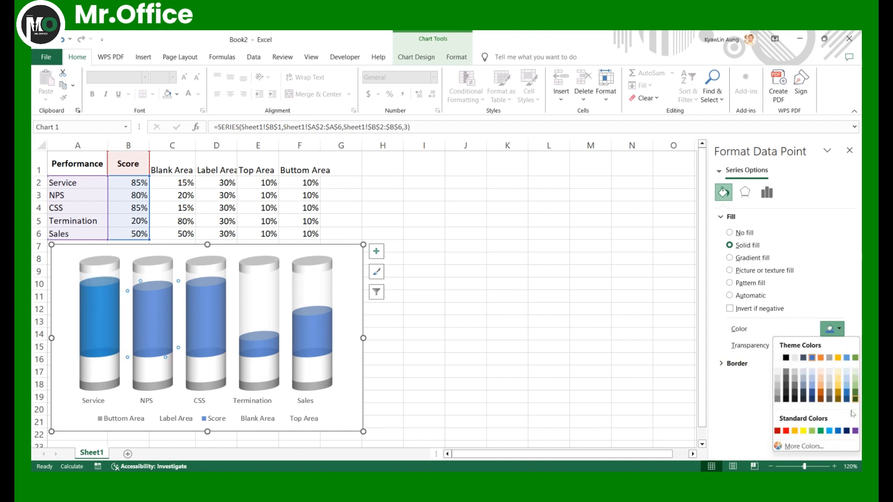
{"action": "left_click", "coordinate": [821, 432]}
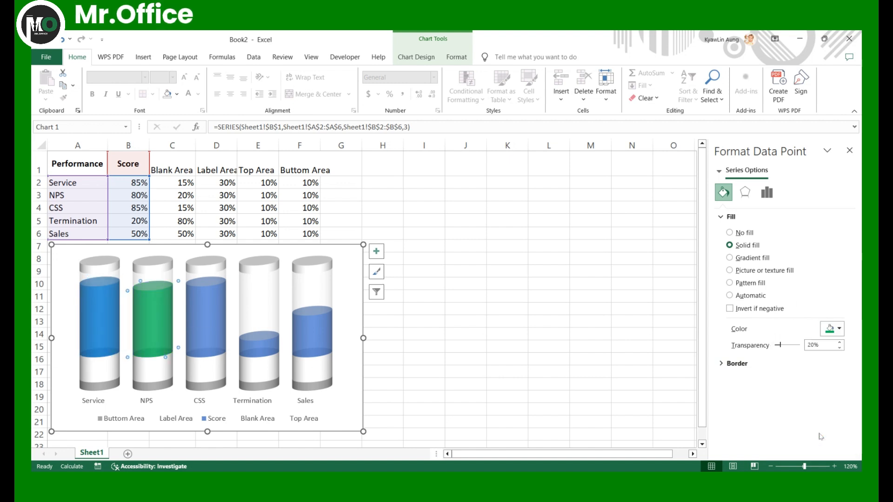
{"action": "left_click", "coordinate": [840, 328]}
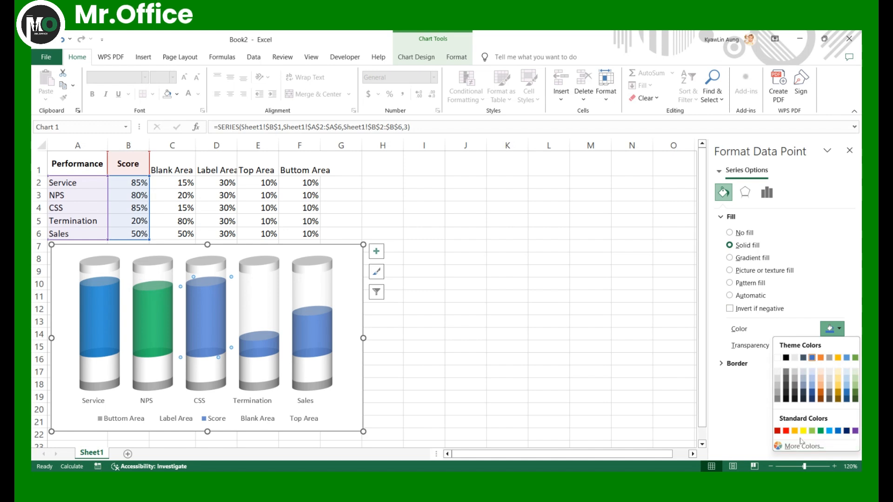
{"action": "left_click", "coordinate": [855, 431]}
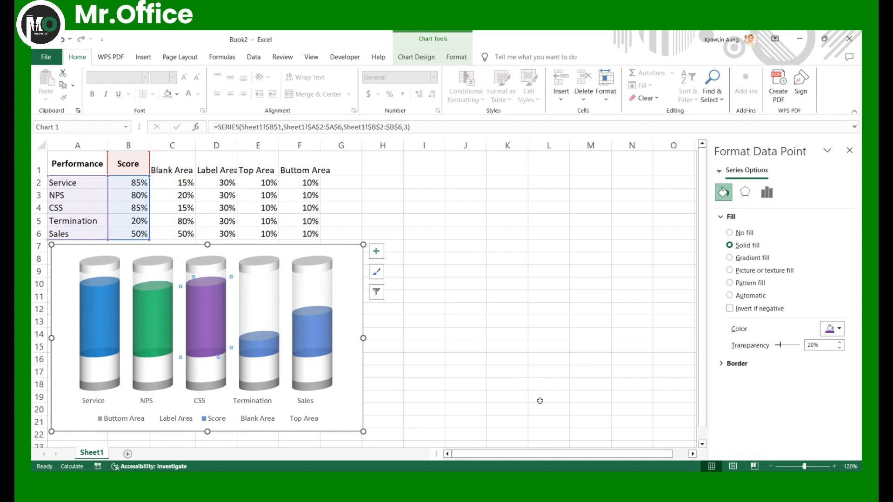
Fill the Termination score column with standard red and the Sales score column with standard orange
{"action": "left_click", "coordinate": [840, 328]}
{"action": "left_click", "coordinate": [789, 432]}
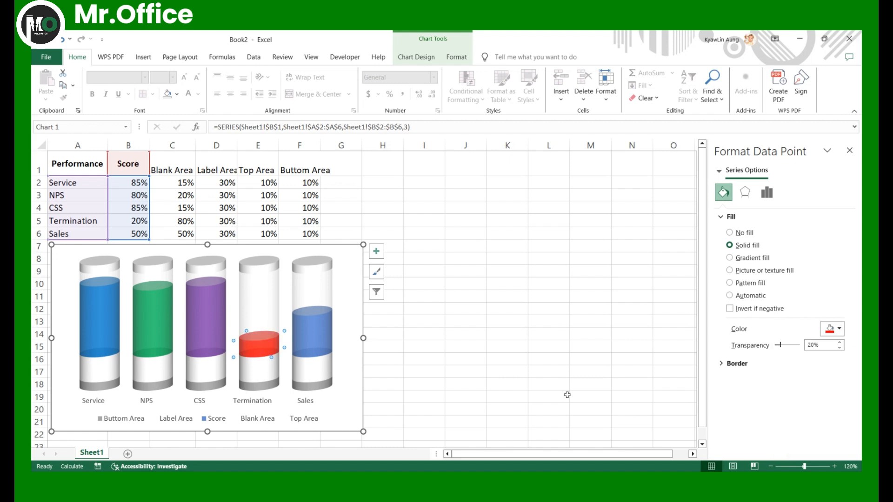
{"action": "left_click", "coordinate": [840, 329]}
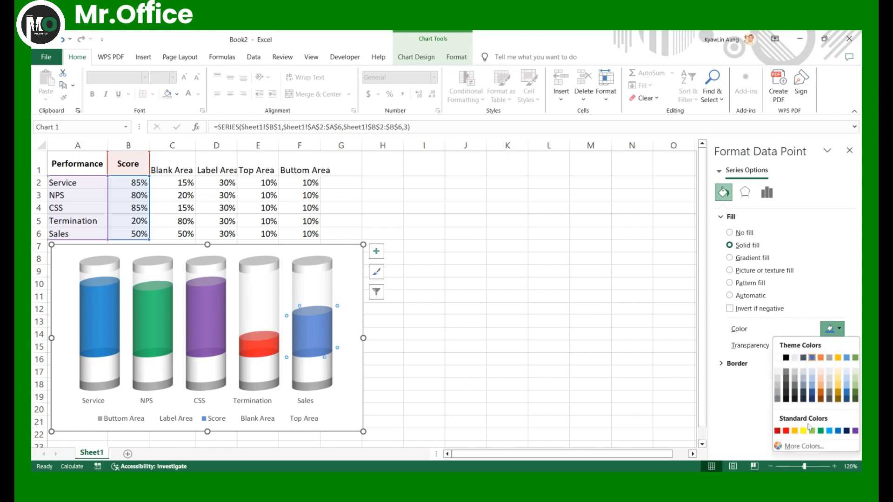
{"action": "left_click", "coordinate": [795, 432]}
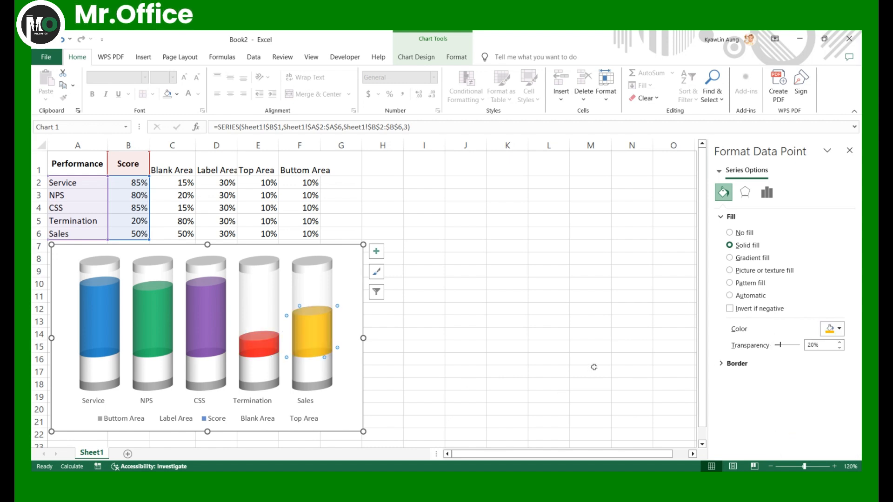
{"action": "left_click", "coordinate": [514, 370]}
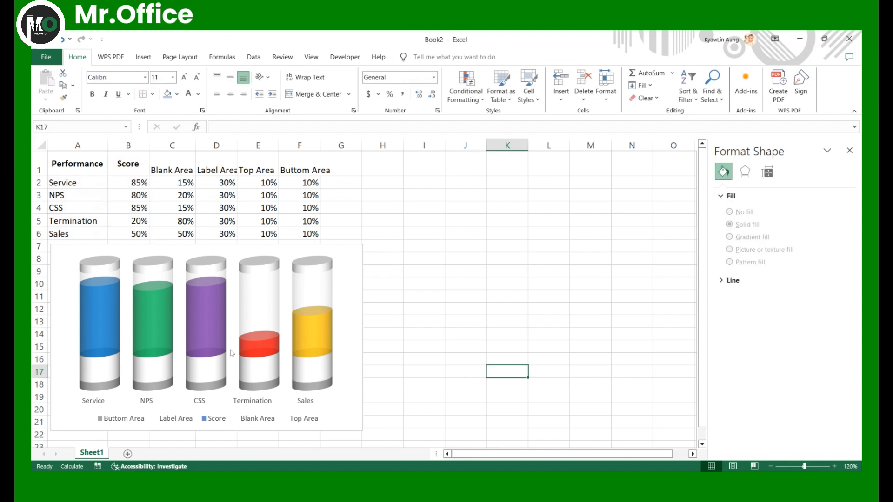
Add data labels to the white Label Area series near the base of the cylinders
{"action": "left_click", "coordinate": [107, 376]}
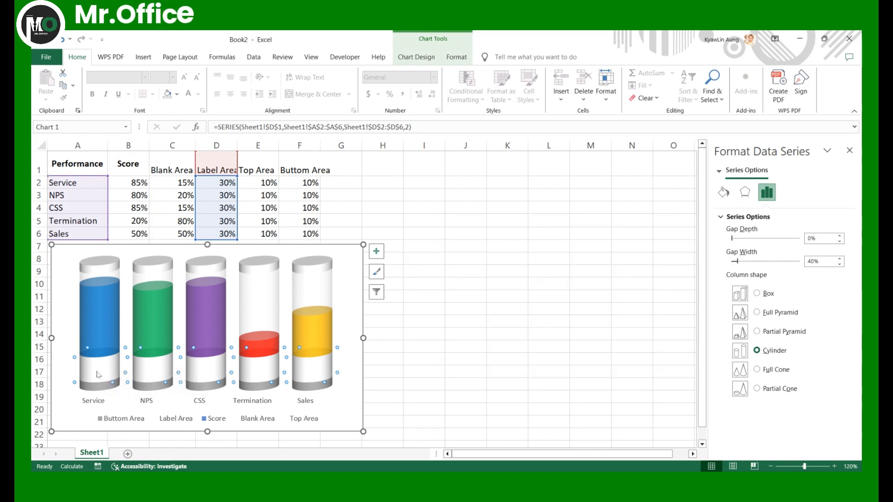
{"action": "right_click", "coordinate": [97, 375]}
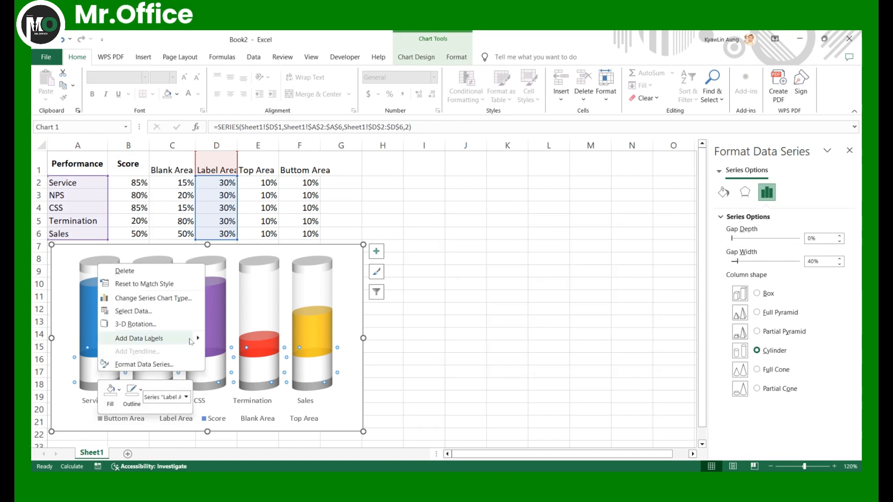
{"action": "mouse_move", "coordinate": [197, 339]}
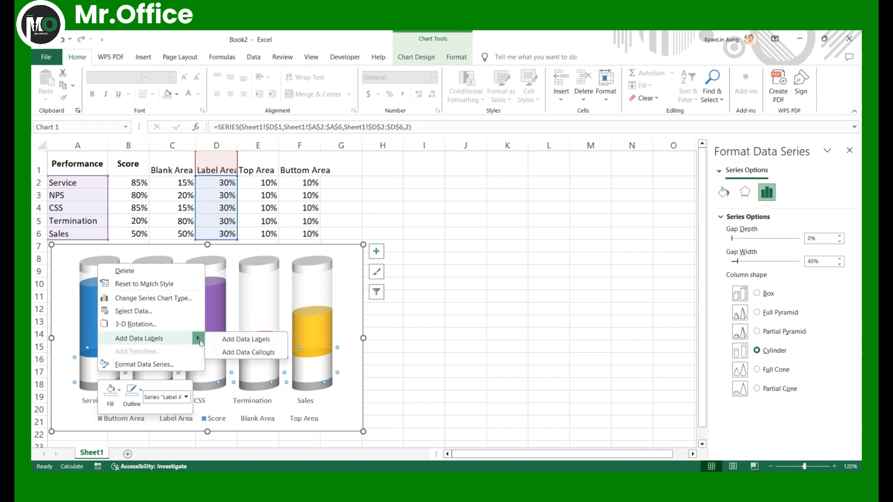
{"action": "left_click", "coordinate": [256, 339]}
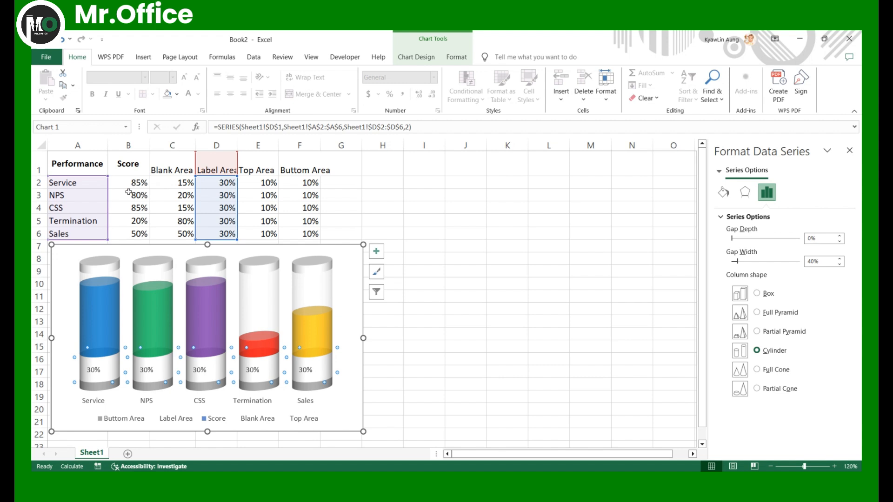
Make the Label Area data labels show values from cells B2:B6 only, with Value and Show Leader Lines turned off
{"action": "left_click", "coordinate": [92, 371]}
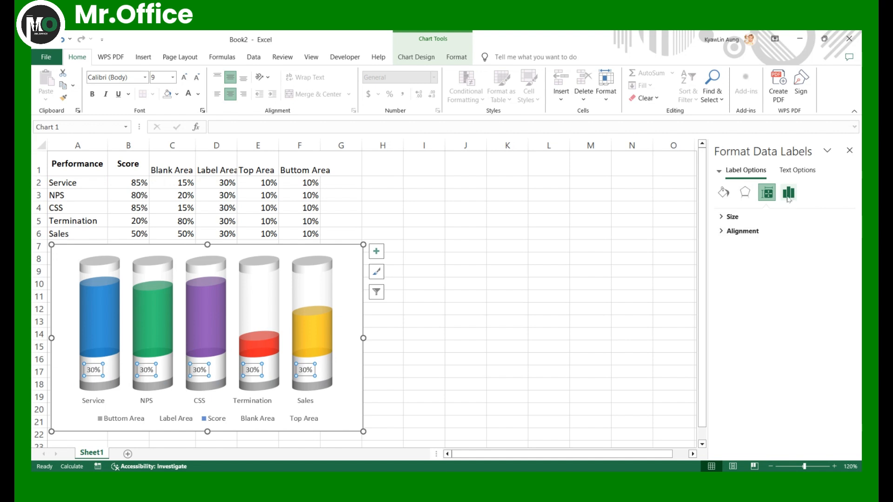
{"action": "left_click", "coordinate": [376, 252]}
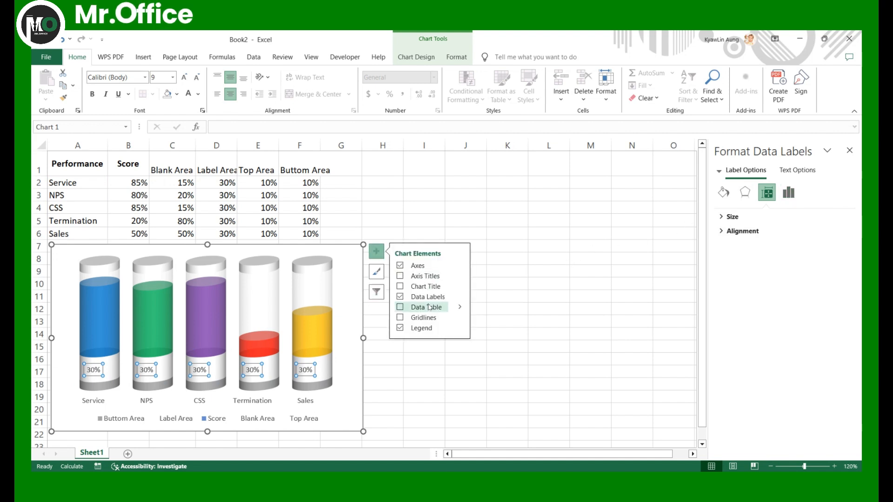
{"action": "mouse_move", "coordinate": [458, 297]}
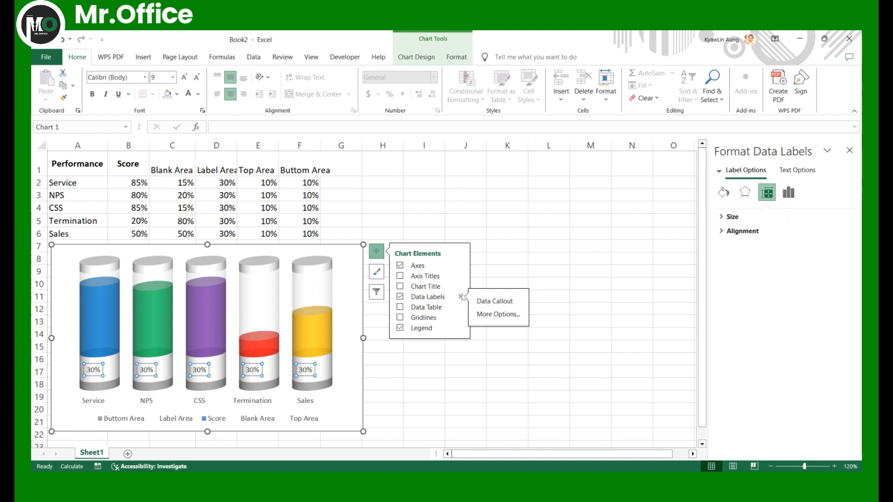
{"action": "left_click", "coordinate": [494, 314]}
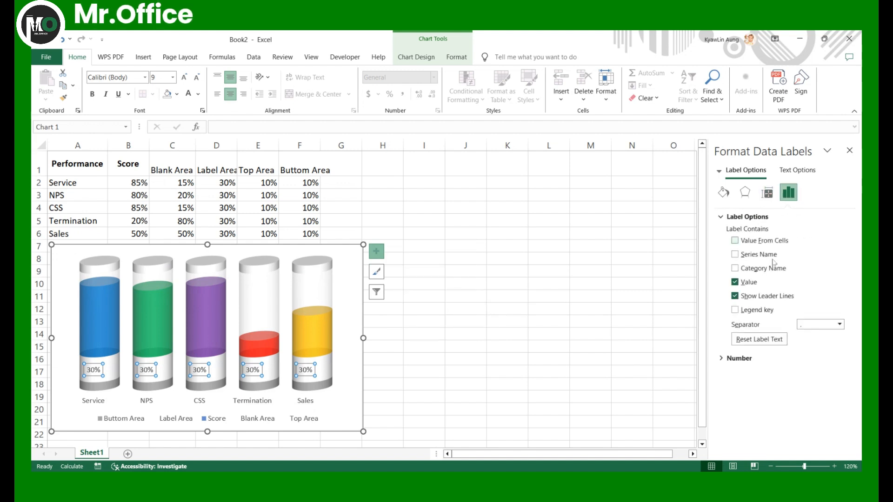
{"action": "left_click", "coordinate": [736, 243]}
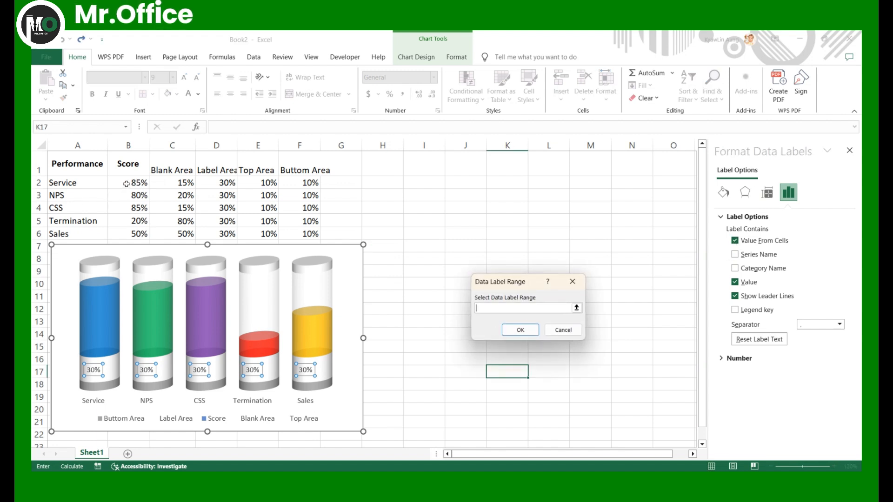
{"action": "left_click_drag", "start_coordinate": [126, 184], "coordinate": [128, 233]}
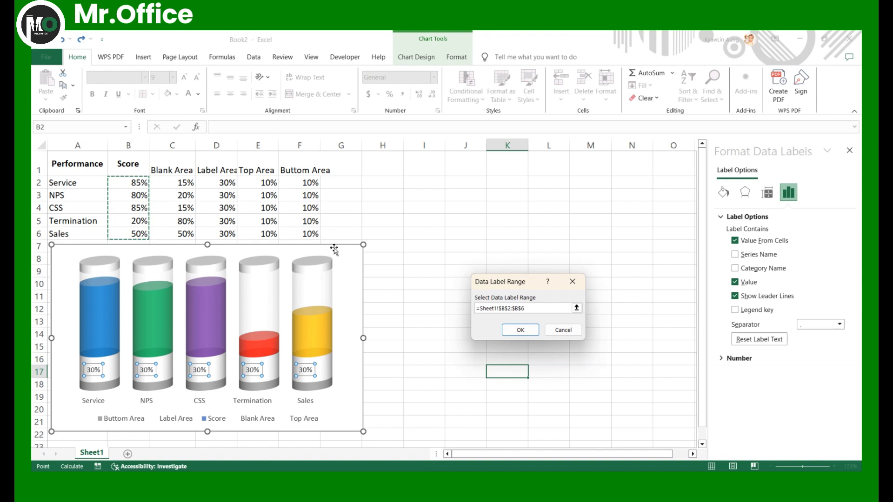
{"action": "left_click", "coordinate": [510, 333]}
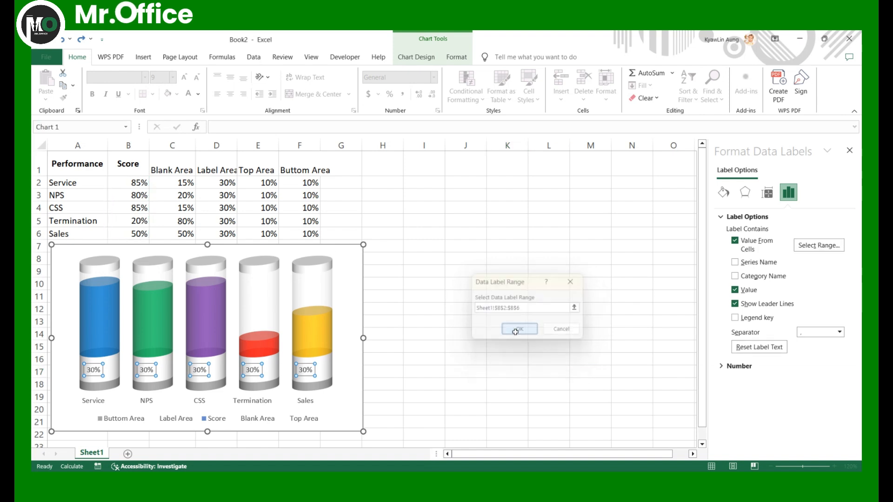
{"action": "left_click", "coordinate": [736, 290]}
{"action": "left_click", "coordinate": [735, 304]}
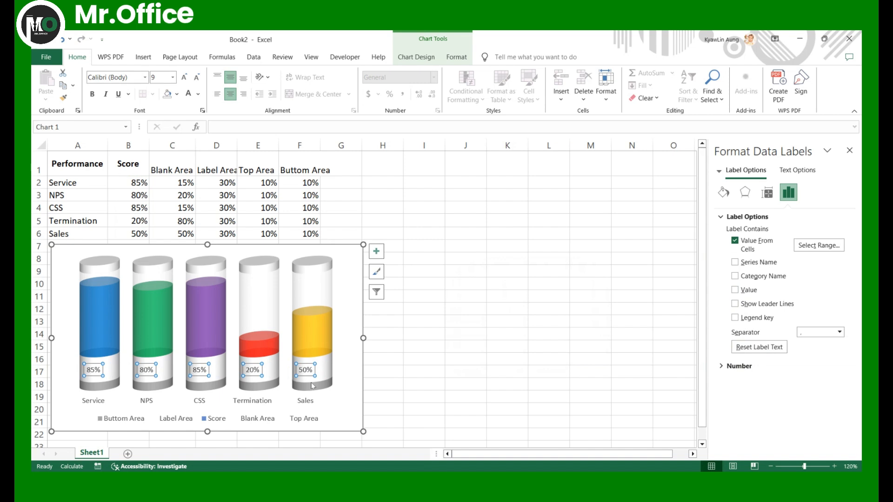
Set the font of the score data labels to Impact at size 20
{"action": "mouse_move", "coordinate": [310, 387]}
{"action": "left_click", "coordinate": [147, 78]}
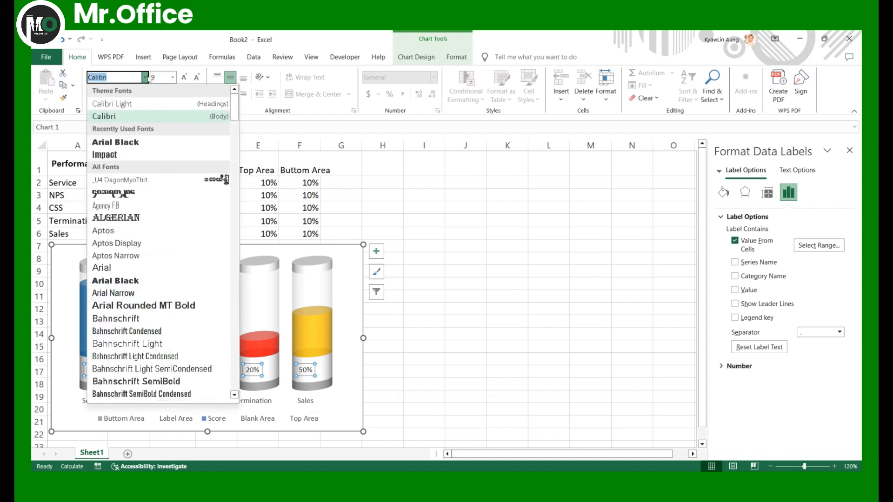
{"action": "left_click", "coordinate": [112, 156]}
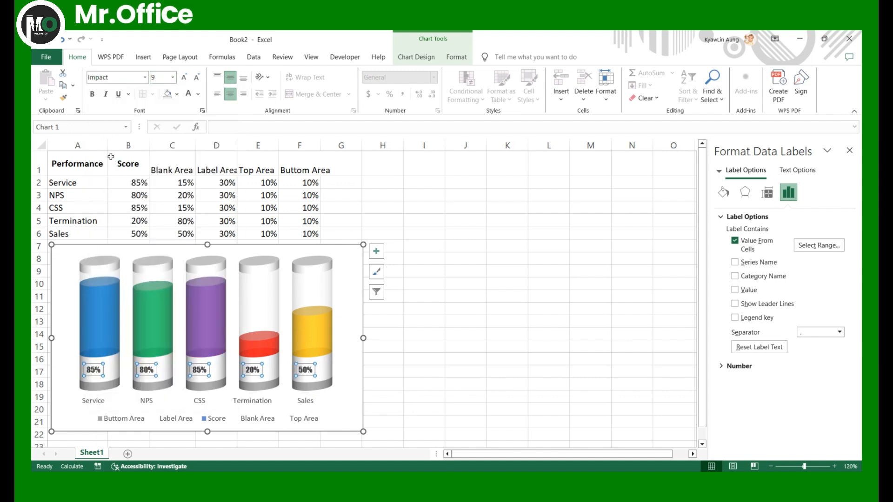
{"action": "left_click", "coordinate": [173, 78]}
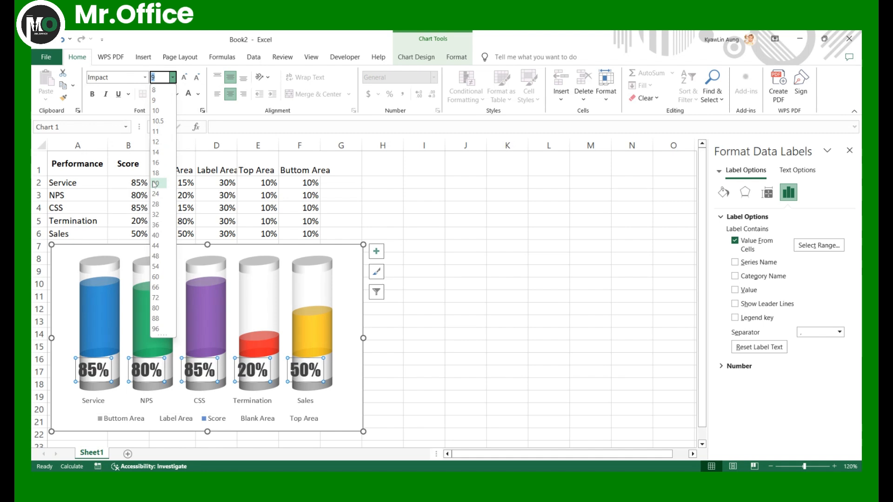
{"action": "left_click", "coordinate": [155, 184]}
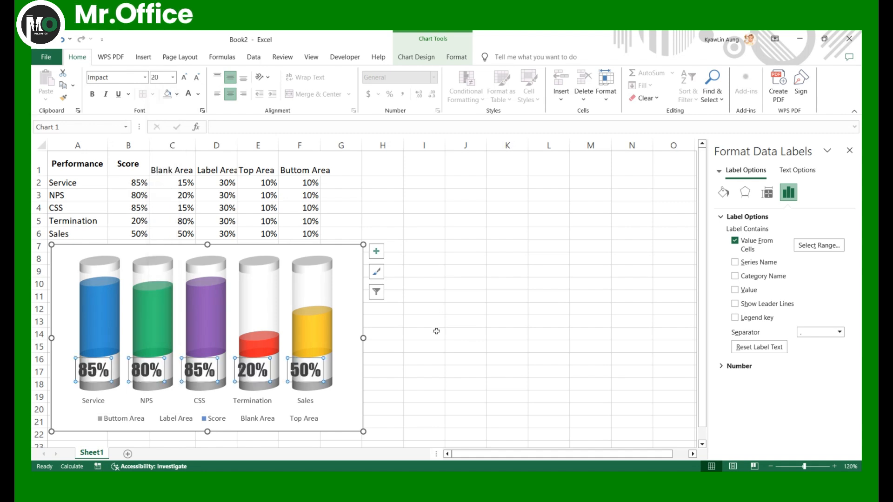
{"action": "left_click", "coordinate": [466, 347]}
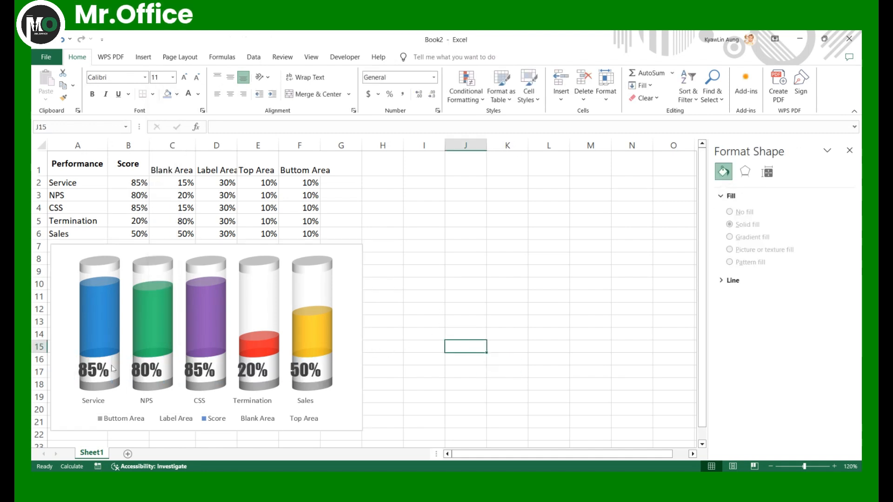
Reposition each of the five score labels so it sits centered within the white band of its cylinder
{"action": "left_click", "coordinate": [111, 370]}
{"action": "left_click", "coordinate": [99, 359]}
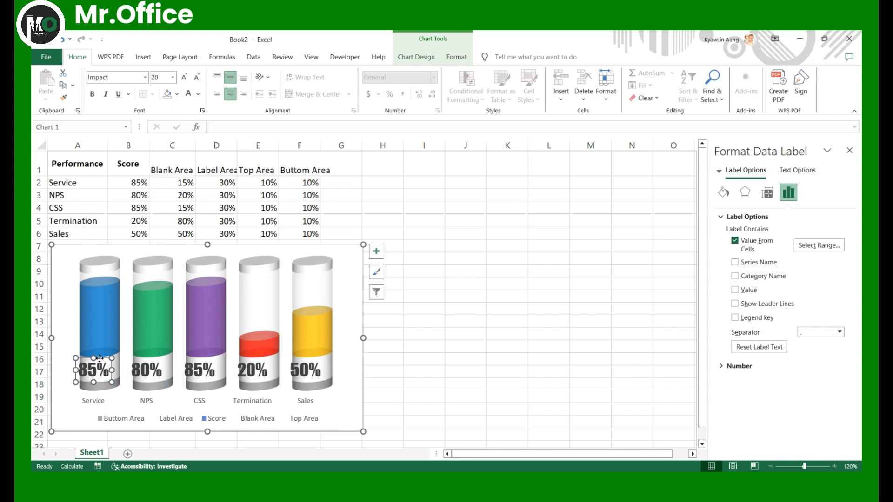
{"action": "left_click", "coordinate": [104, 358]}
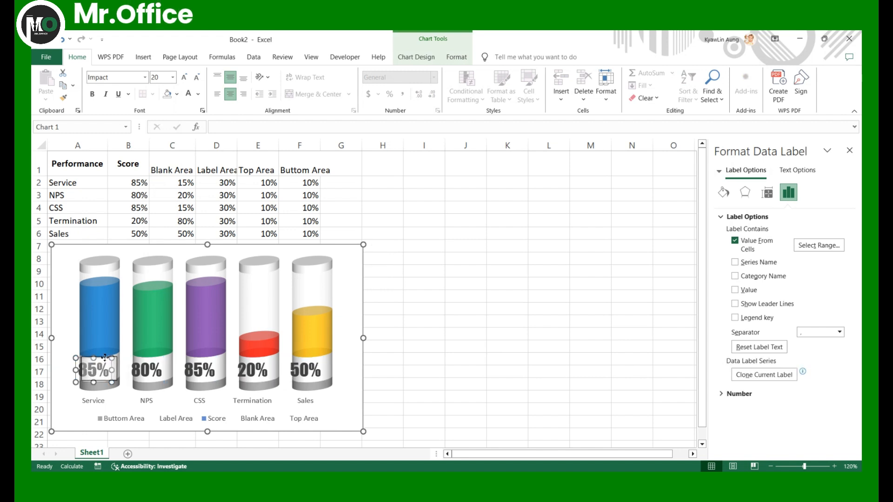
{"action": "left_click_drag", "start_coordinate": [105, 358], "coordinate": [322, 358]}
{"action": "left_click", "coordinate": [142, 370]}
{"action": "left_click", "coordinate": [211, 370]}
{"action": "left_click", "coordinate": [259, 371]}
{"action": "left_click", "coordinate": [308, 369]}
{"action": "left_click", "coordinate": [453, 365]}
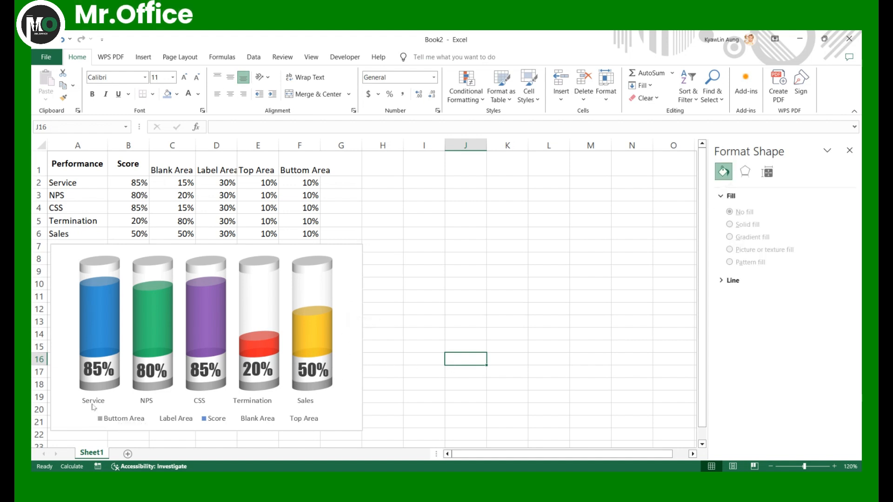
{"action": "left_click", "coordinate": [96, 369]}
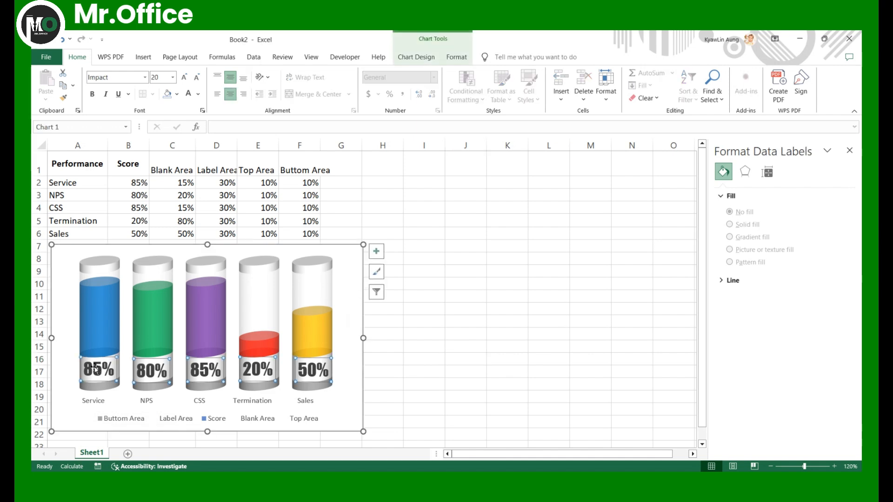
{"action": "left_click", "coordinate": [95, 369]}
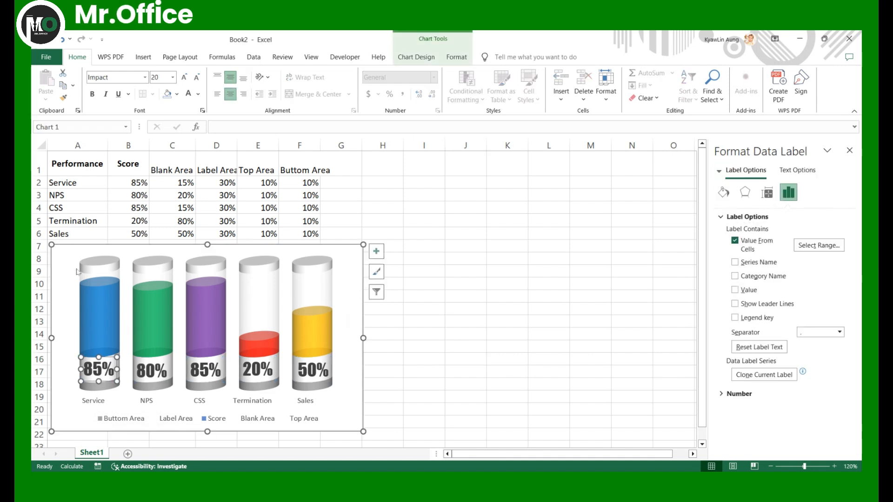
{"action": "left_click", "coordinate": [177, 93]}
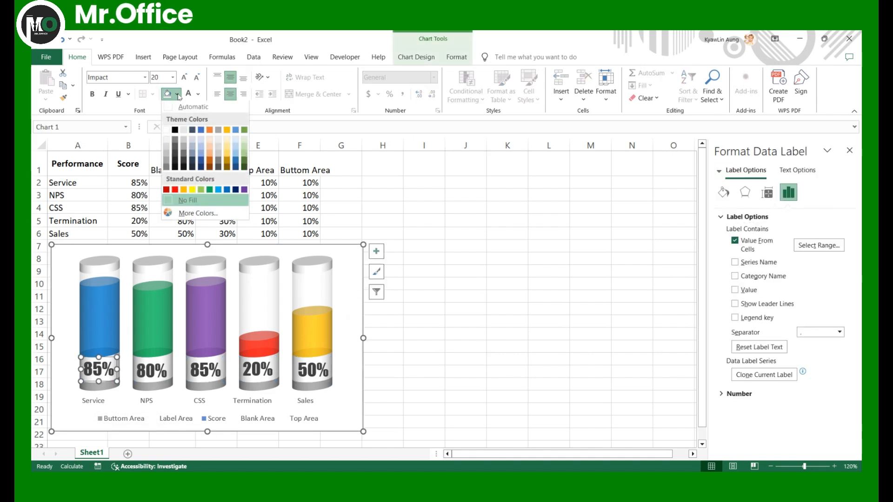
{"action": "left_click", "coordinate": [227, 190]}
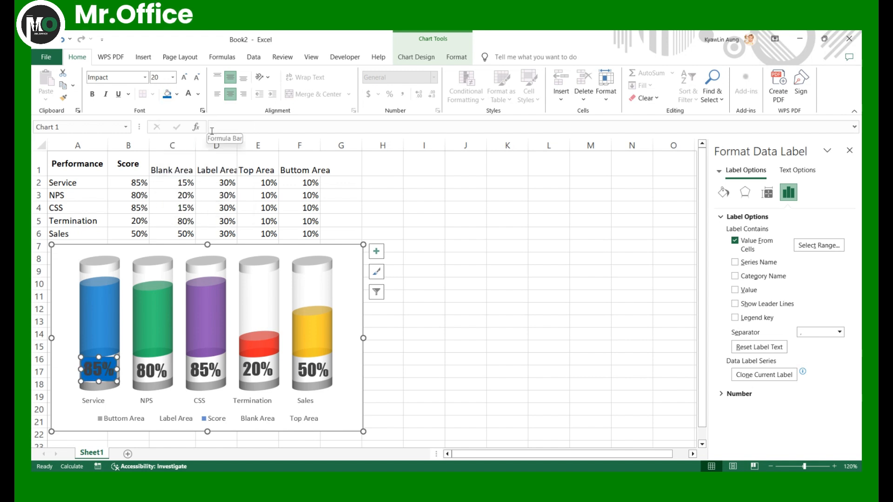
{"action": "left_click", "coordinate": [177, 94]}
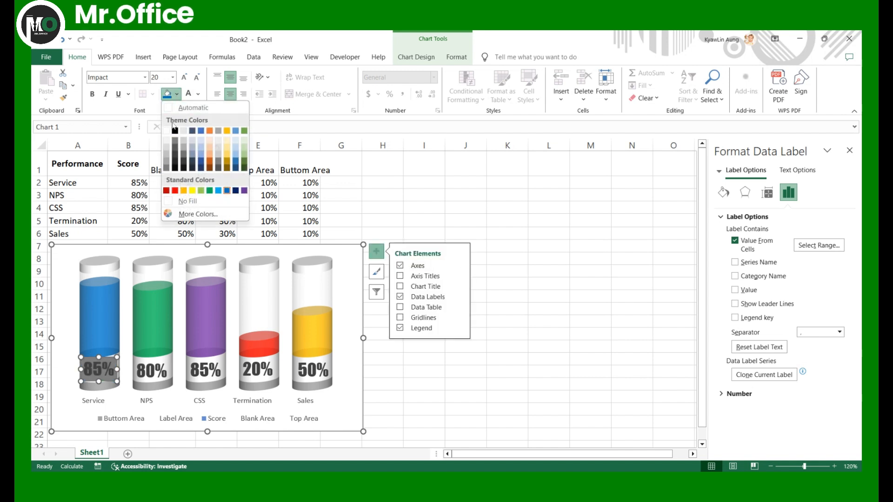
{"action": "left_click", "coordinate": [187, 201]}
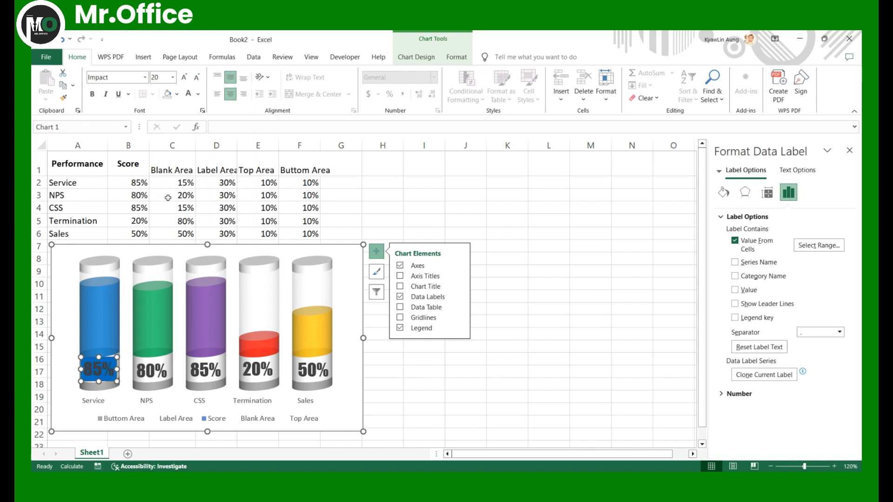
Color the Service score label's text blue and the NPS score label's text green
{"action": "left_click", "coordinate": [198, 94]}
{"action": "left_click", "coordinate": [222, 148]}
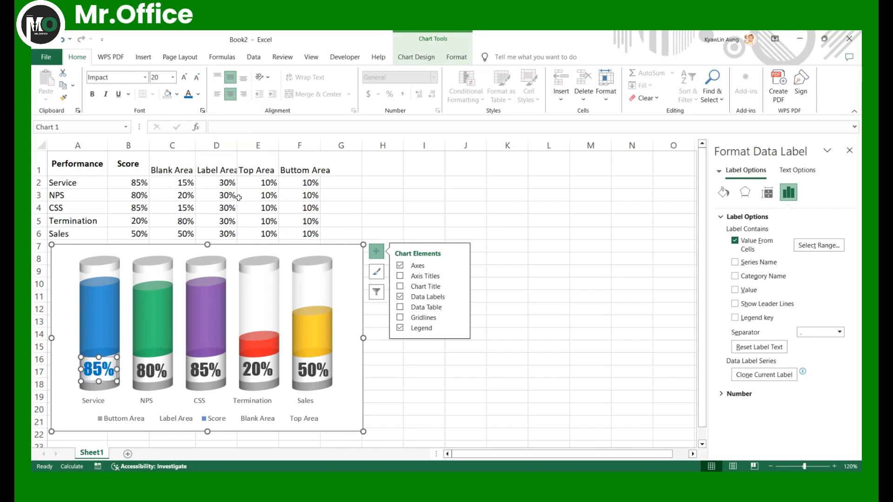
{"action": "left_click", "coordinate": [153, 368]}
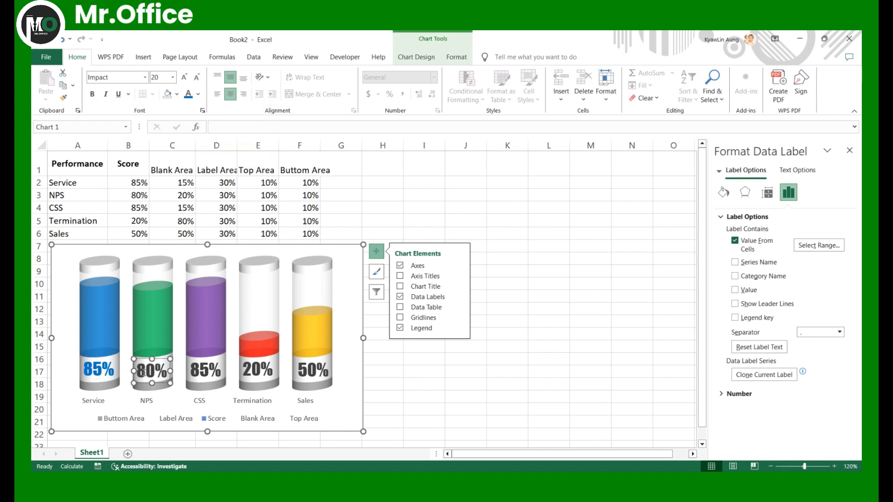
{"action": "left_click", "coordinate": [199, 94]}
{"action": "left_click", "coordinate": [265, 147]}
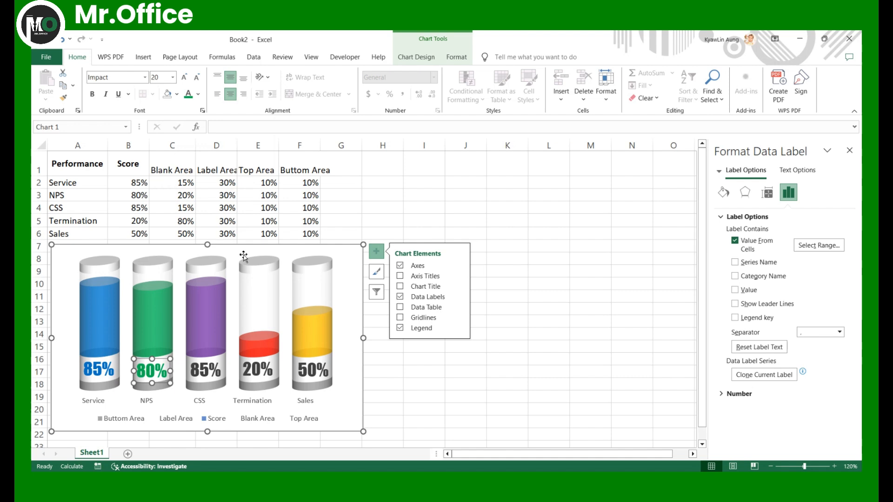
Color the CSS score label's text standard purple and the Termination score label's text standard red
{"action": "left_click", "coordinate": [198, 375]}
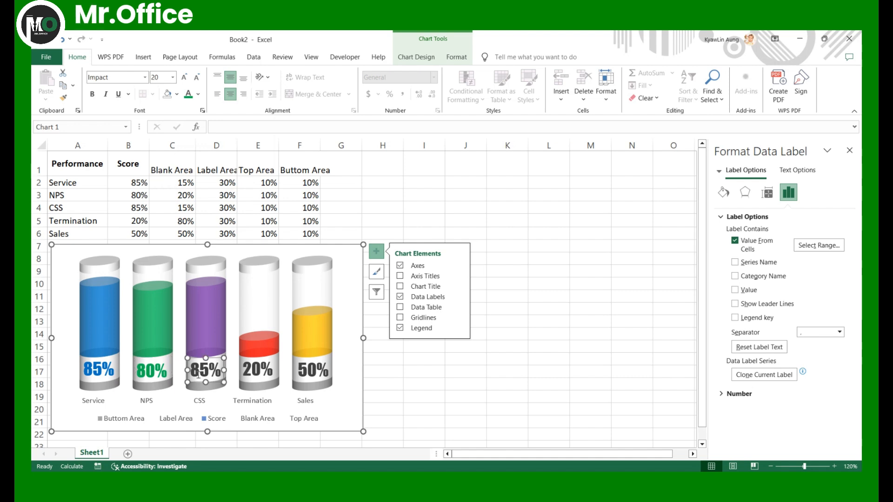
{"action": "left_click", "coordinate": [199, 94]}
{"action": "left_click", "coordinate": [265, 190]}
{"action": "left_click", "coordinate": [248, 369]}
{"action": "left_click", "coordinate": [198, 94]}
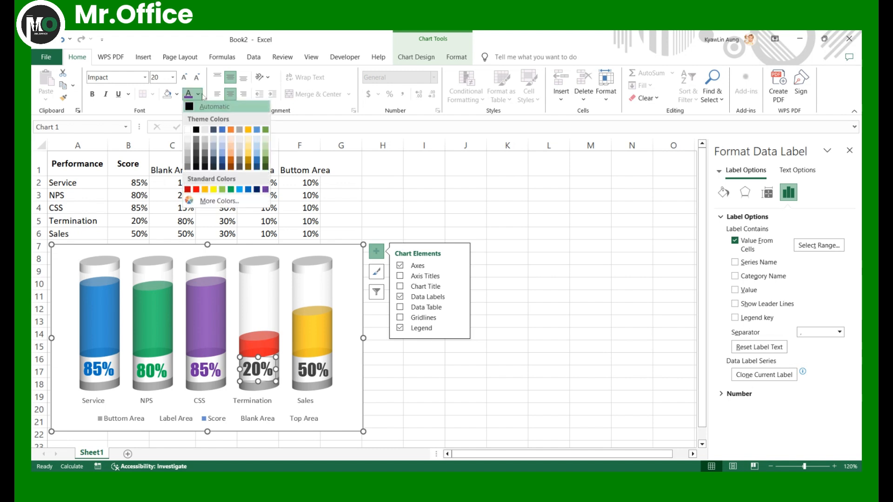
{"action": "left_click", "coordinate": [196, 191]}
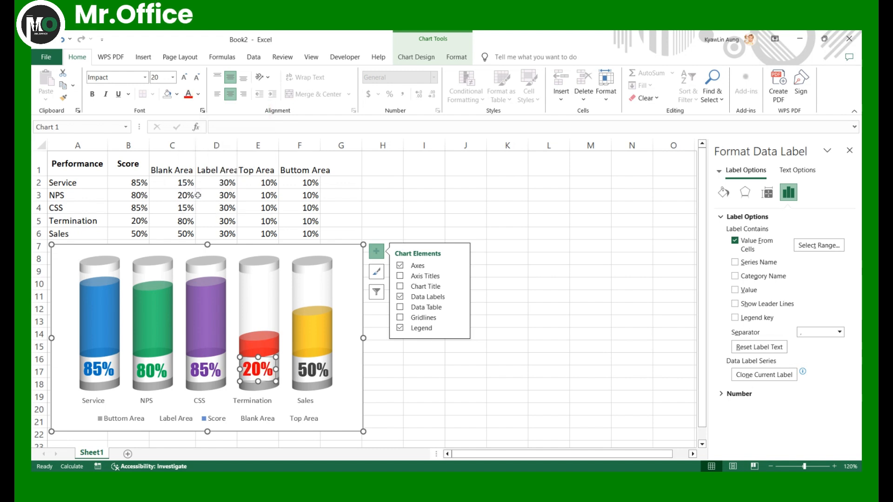
Color the Sales score label's text standard orange and deselect the chart
{"action": "left_click", "coordinate": [305, 371]}
{"action": "left_click", "coordinate": [199, 94]}
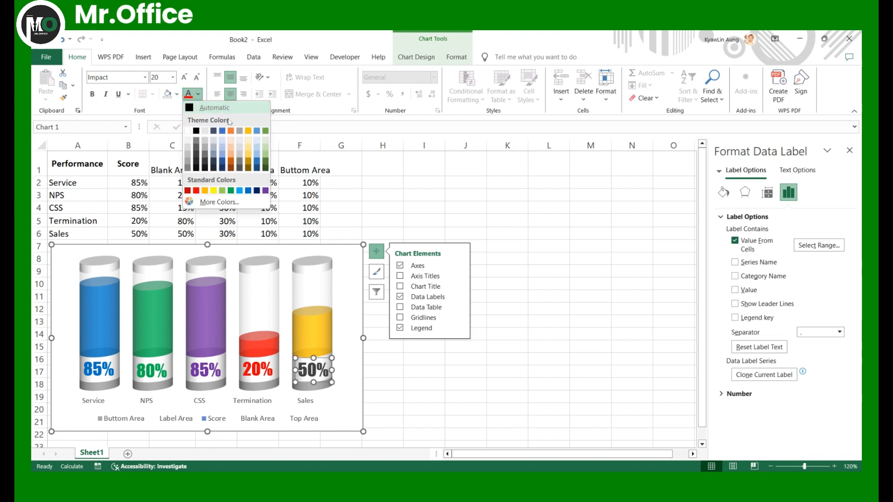
{"action": "left_click", "coordinate": [205, 191]}
{"action": "left_click", "coordinate": [475, 371]}
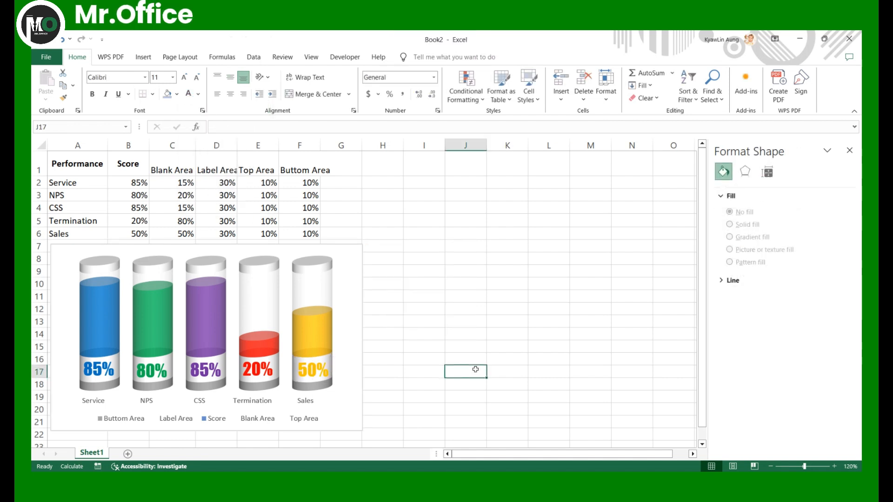
Set the font of the category axis labels beneath the cylinders to Impact at size 10.5
{"action": "left_click", "coordinate": [98, 402]}
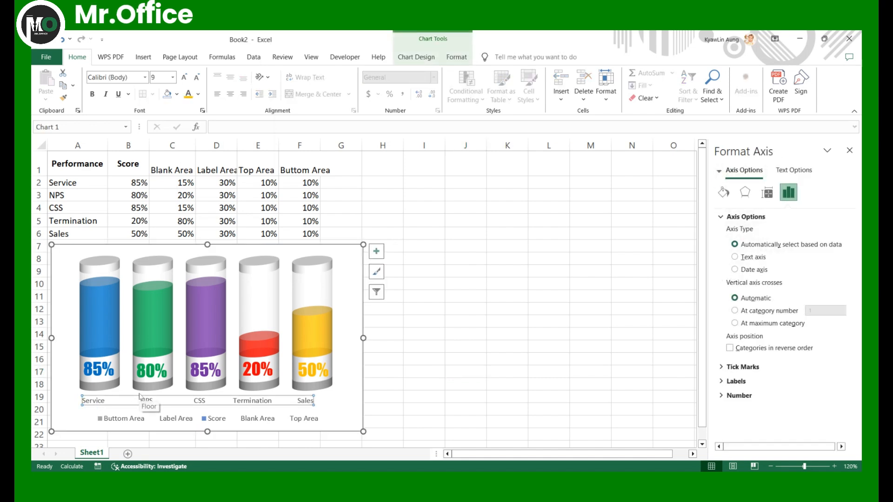
{"action": "left_click", "coordinate": [145, 77]}
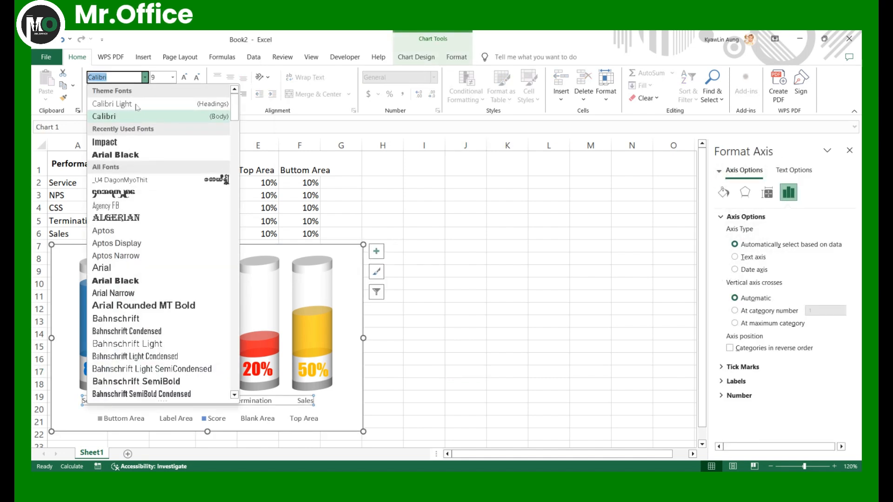
{"action": "left_click", "coordinate": [118, 144]}
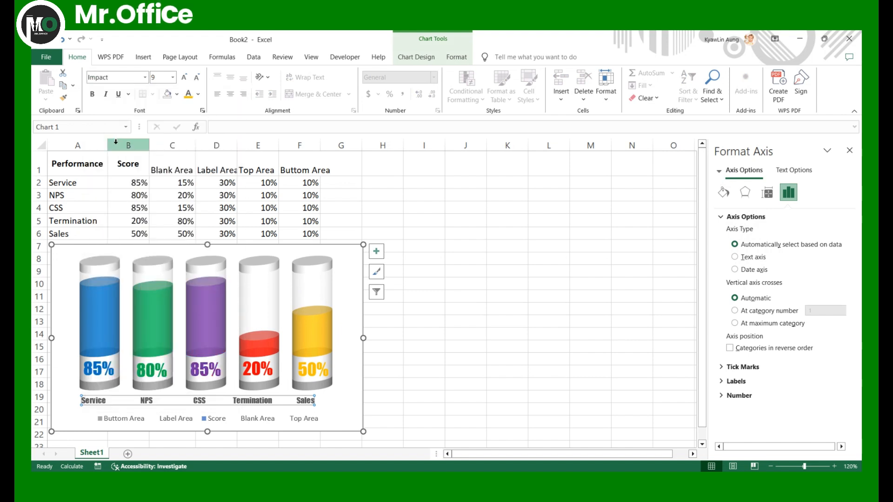
{"action": "left_click", "coordinate": [172, 77]}
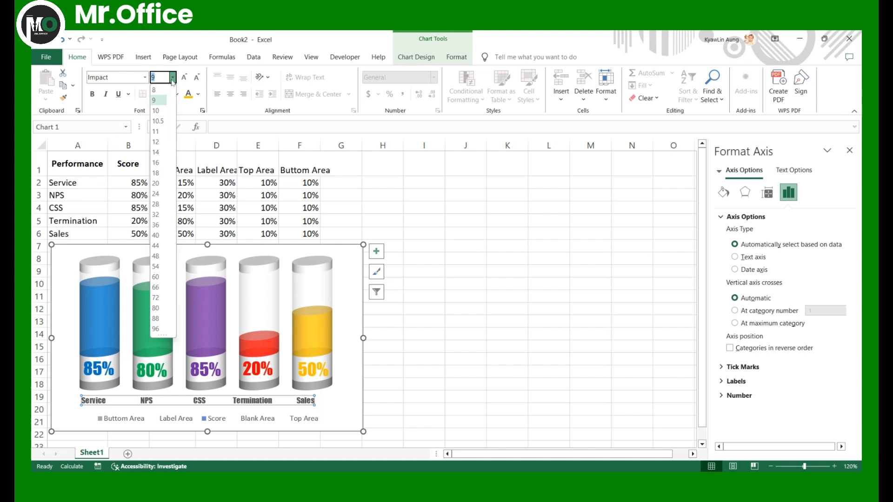
{"action": "left_click", "coordinate": [158, 121]}
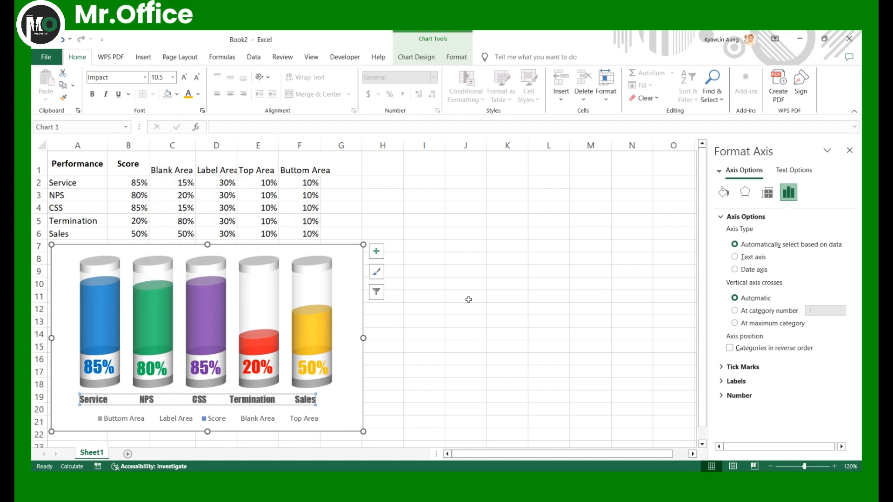
Delete the legend beneath the cylinder chart
{"action": "left_click", "coordinate": [254, 418]}
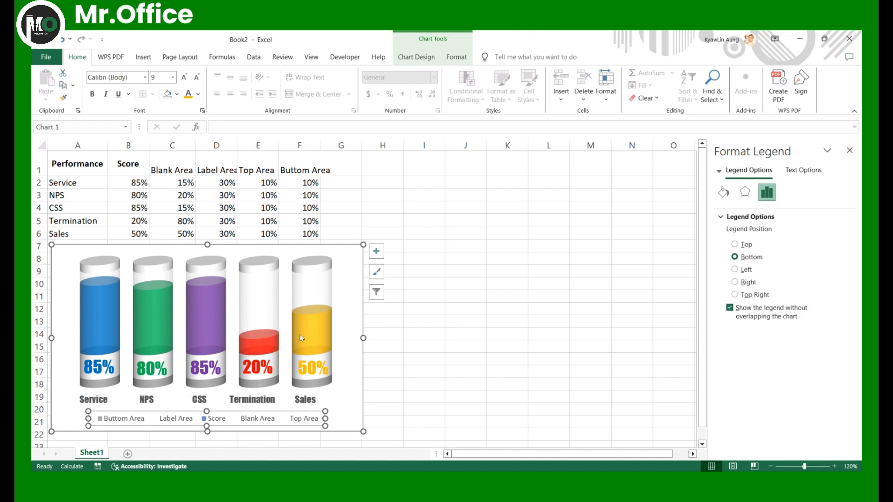
{"action": "key", "text": "Delete"}
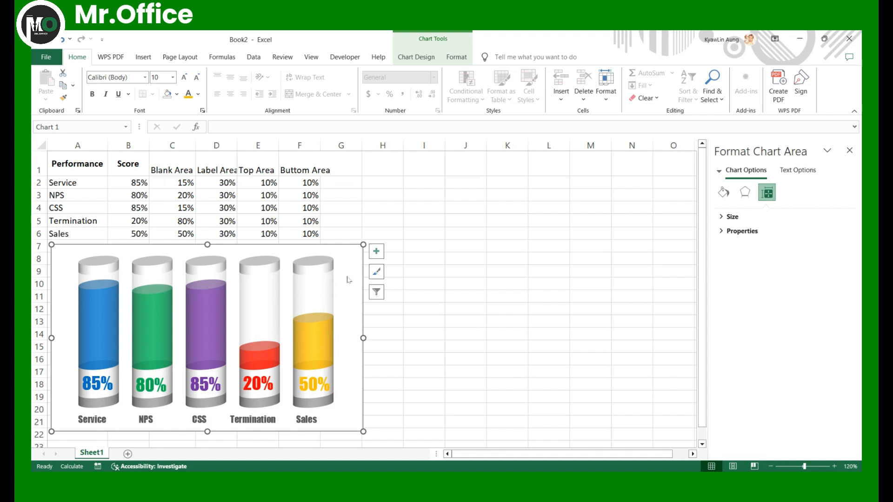
{"action": "key", "text": "Escape"}
Remove the chart area's fill and outline, leaving a transparent background, and deselect the chart
{"action": "left_click", "coordinate": [347, 255]}
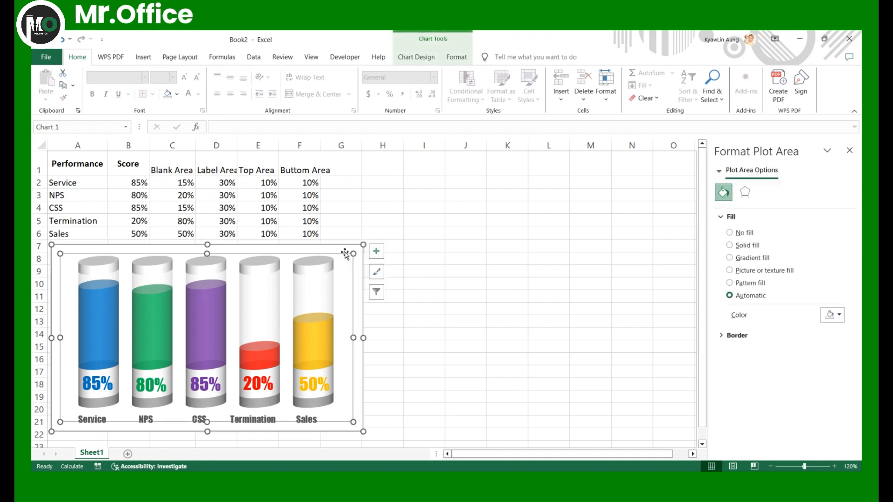
{"action": "left_click", "coordinate": [426, 58]}
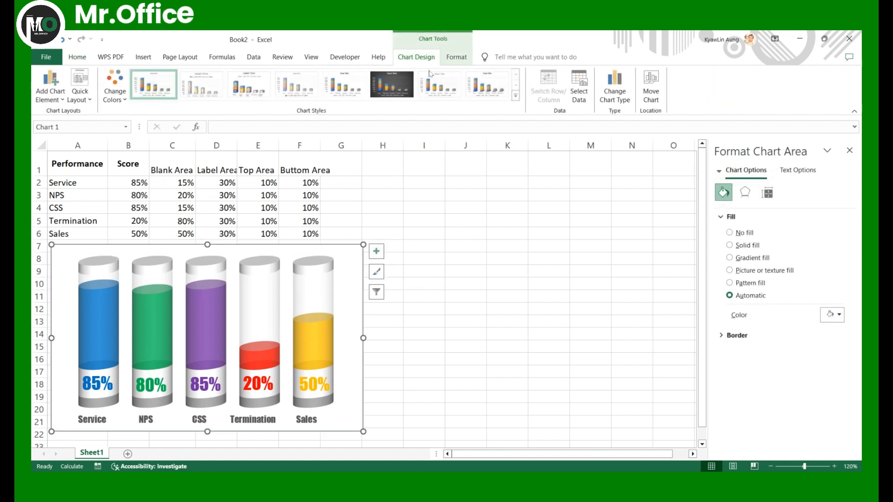
{"action": "left_click", "coordinate": [456, 59]}
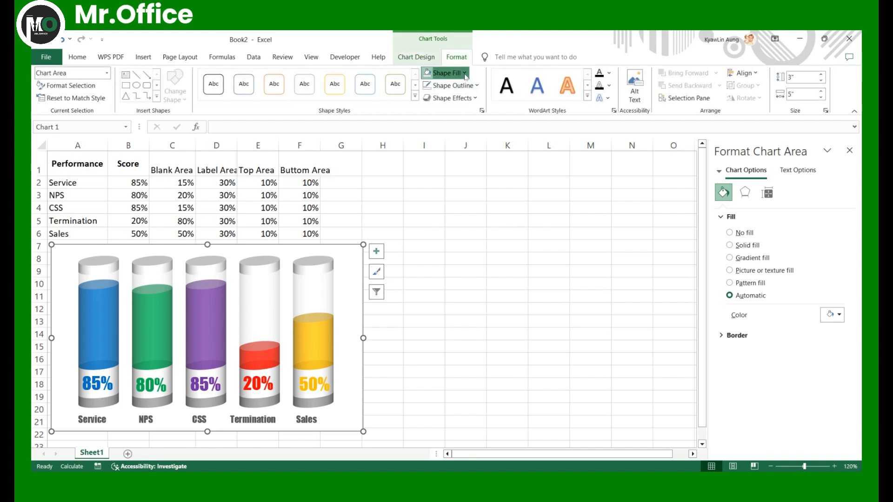
{"action": "left_click", "coordinate": [465, 74]}
{"action": "left_click", "coordinate": [430, 180]}
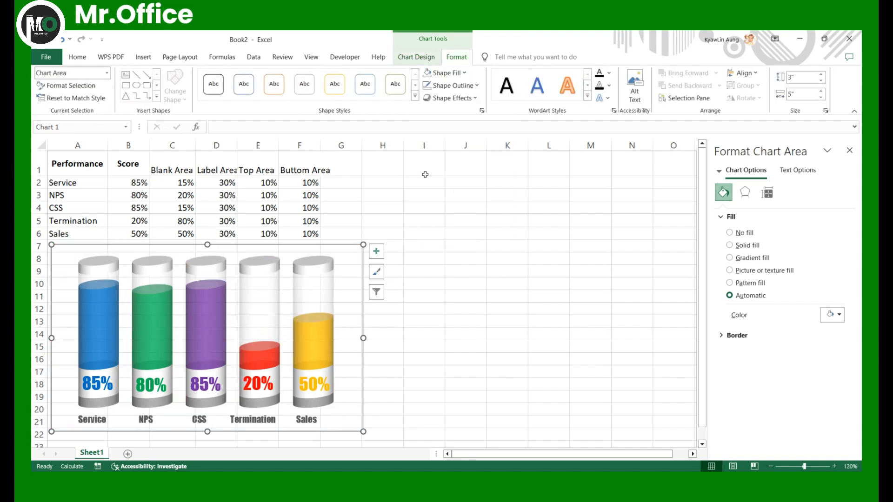
{"action": "left_click", "coordinate": [478, 88]}
{"action": "left_click", "coordinate": [458, 192]}
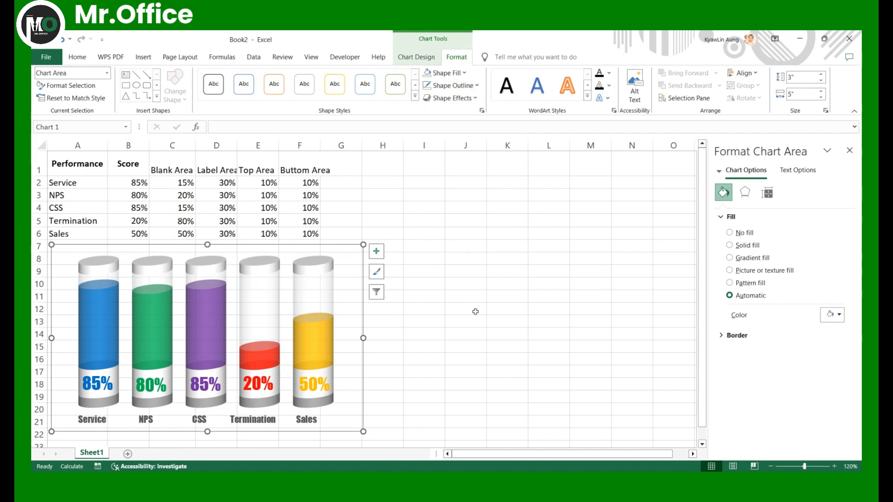
{"action": "left_click", "coordinate": [475, 311]}
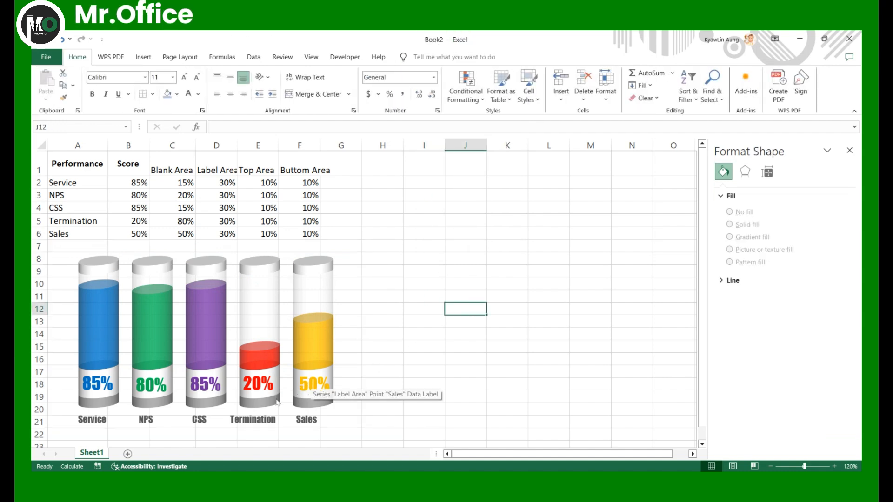
Move the chart beside the data table so it spans roughly columns G to M
{"action": "left_click", "coordinate": [256, 244]}
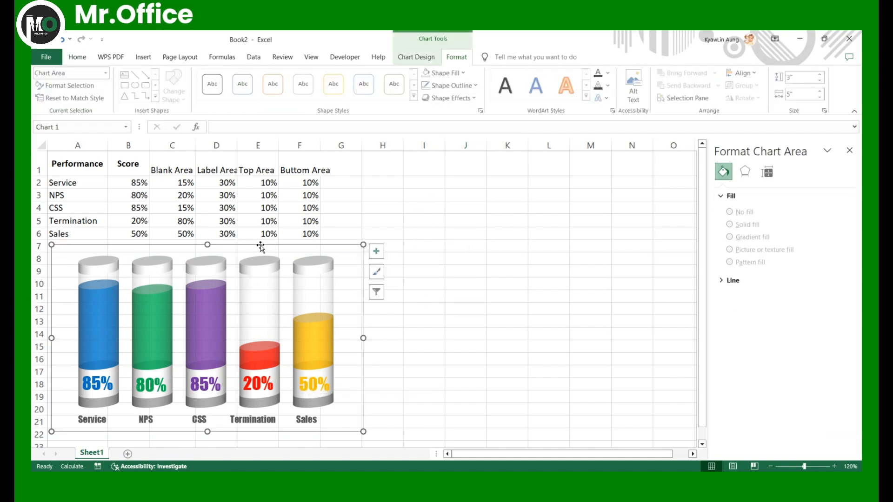
{"action": "left_click_drag", "start_coordinate": [260, 245], "coordinate": [531, 186]}
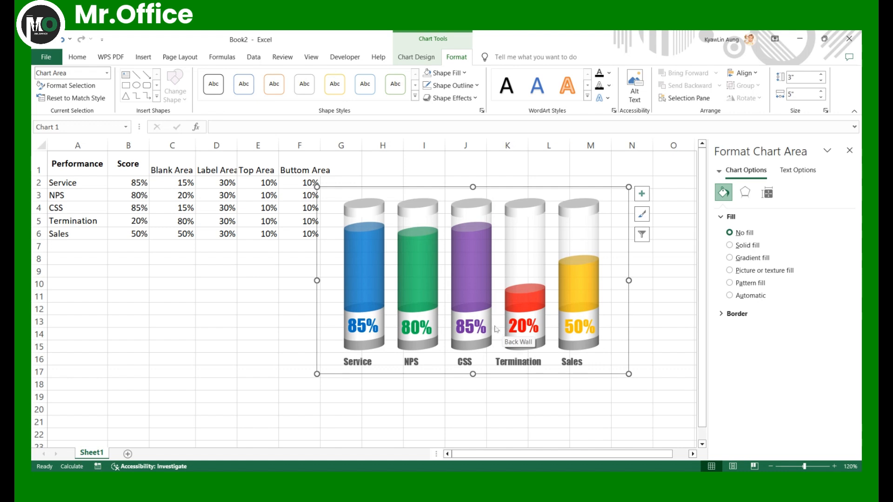
Set the chart's 3-D rotation to 0° for X and 10° for Y, and deselect the chart
{"action": "left_click", "coordinate": [577, 211]}
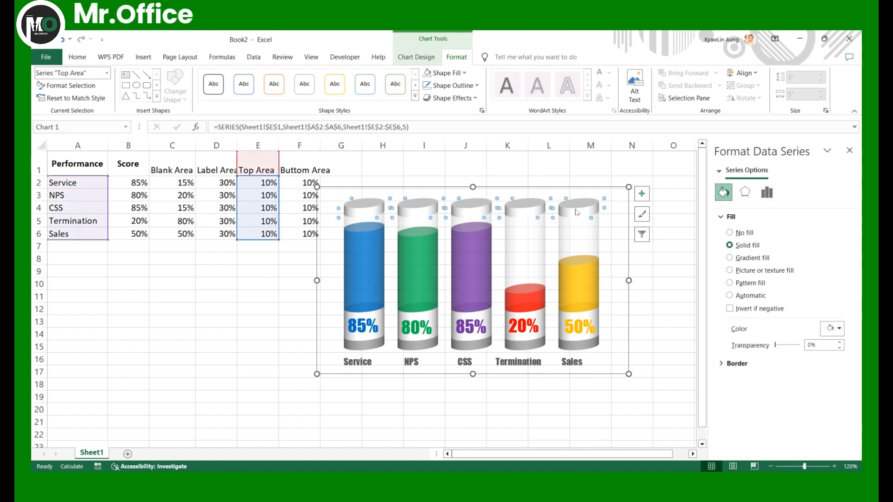
{"action": "right_click", "coordinate": [583, 240]}
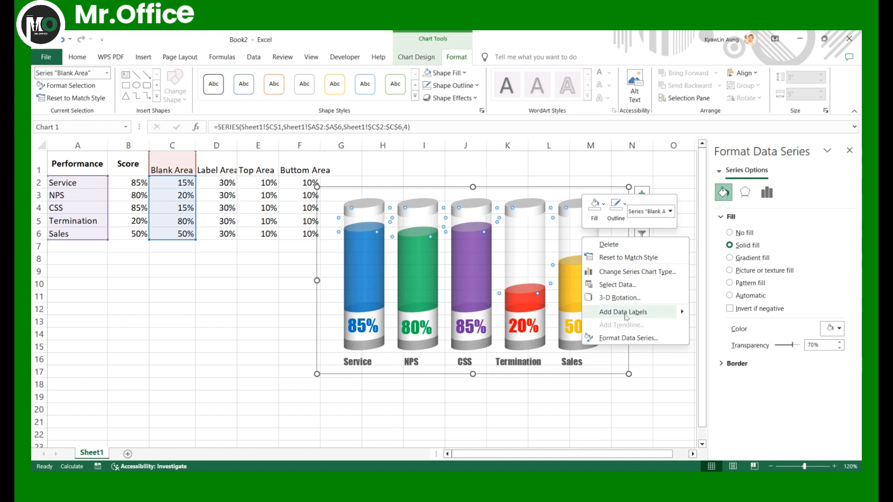
{"action": "left_click", "coordinate": [620, 298]}
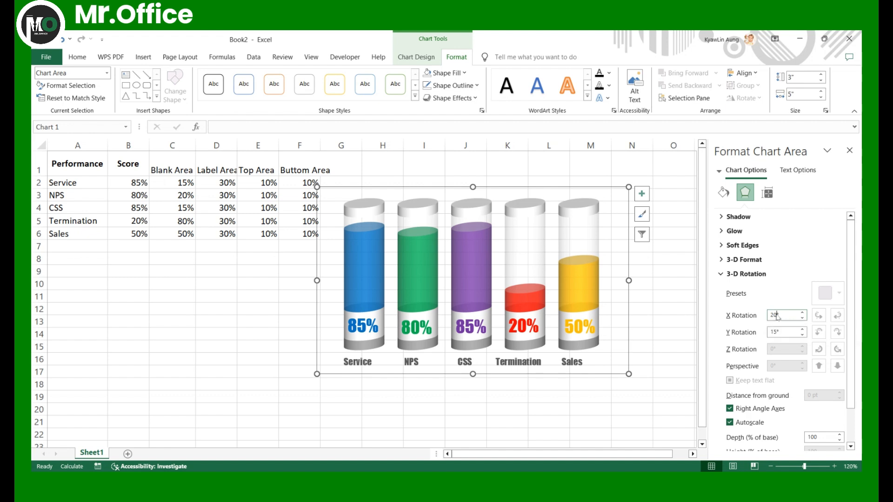
{"action": "left_click_drag", "start_coordinate": [777, 315], "coordinate": [769, 316]}
{"action": "type", "text": "0"}
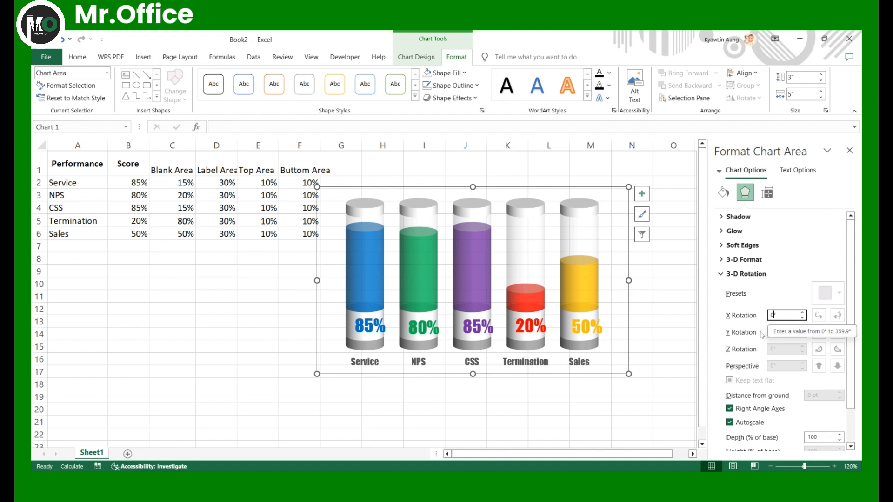
{"action": "left_click_drag", "start_coordinate": [776, 332], "coordinate": [764, 333]}
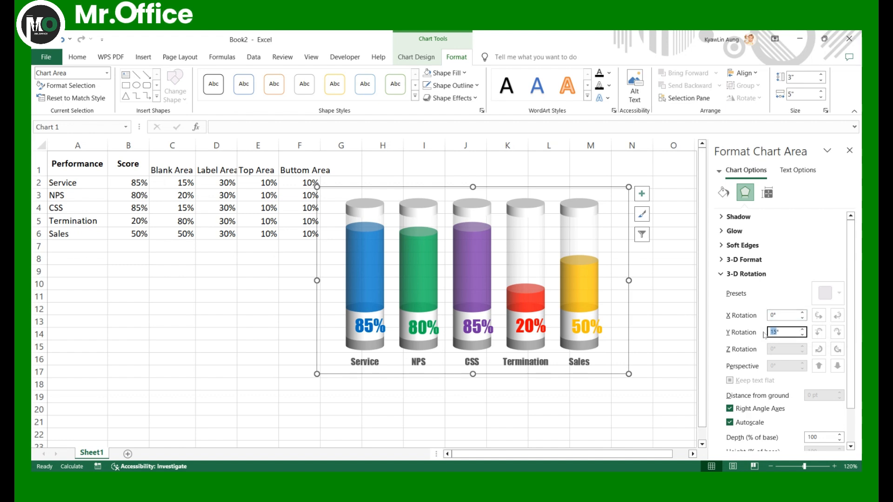
{"action": "type", "text": "0"}
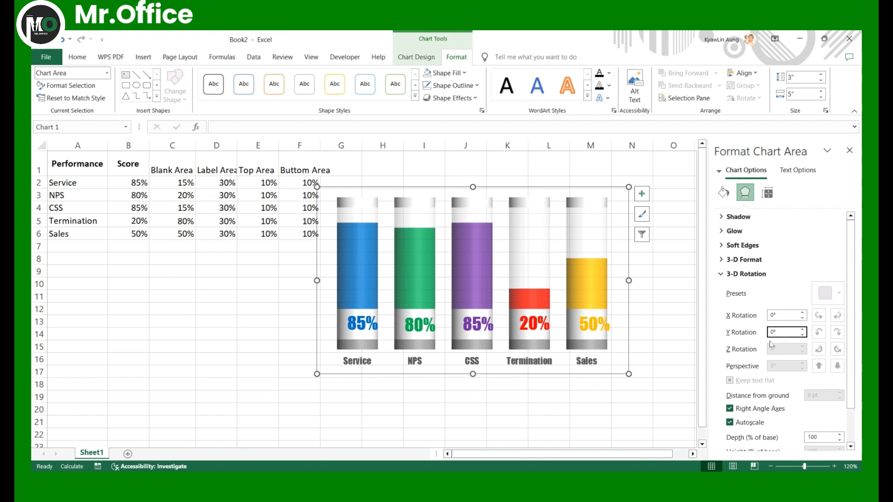
{"action": "type", "text": "10"}
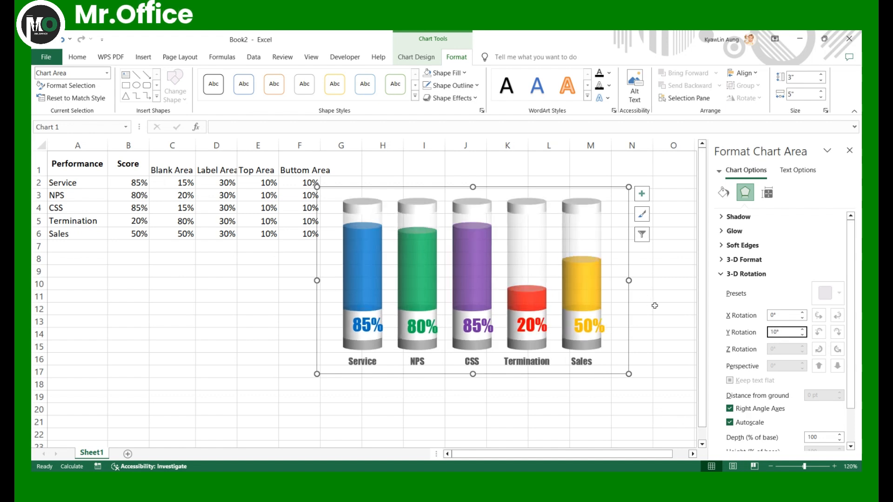
{"action": "left_click", "coordinate": [645, 335]}
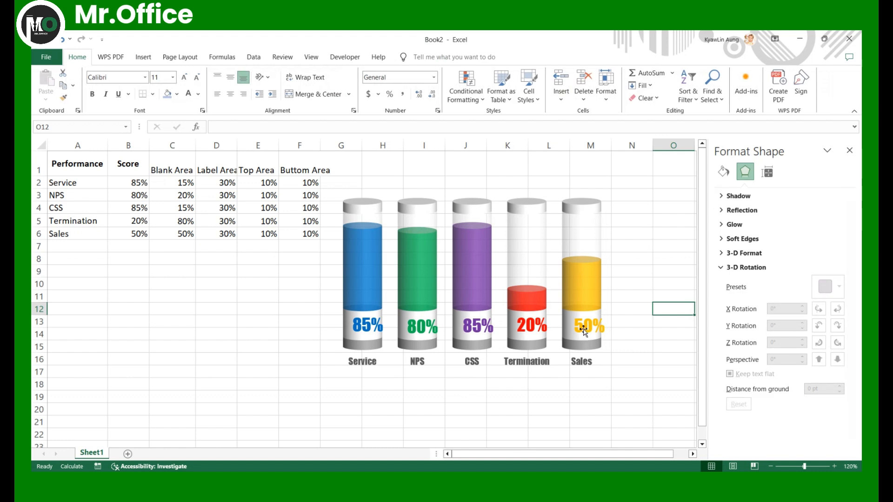
Shift the Sales and Service score labels slightly left to center them on their cylinders
{"action": "left_click", "coordinate": [586, 327]}
{"action": "left_click", "coordinate": [586, 327]}
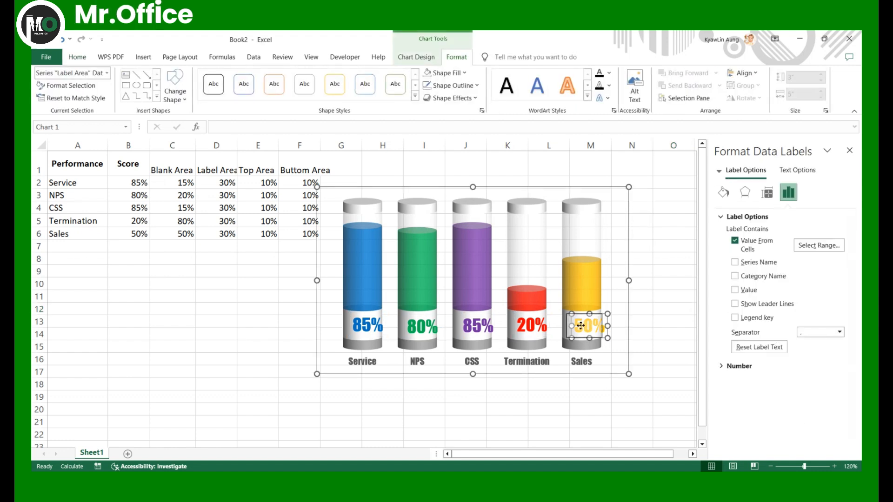
{"action": "left_click", "coordinate": [665, 299]}
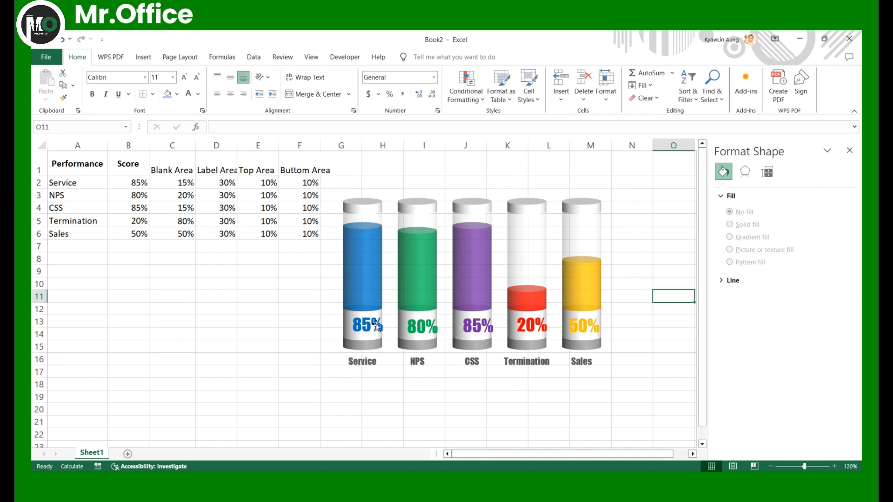
{"action": "left_click", "coordinate": [359, 326]}
{"action": "left_click", "coordinate": [356, 324]}
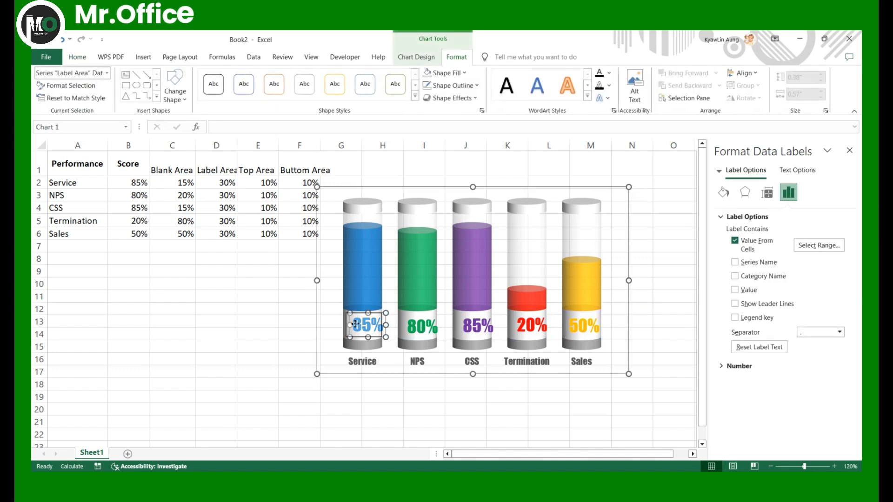
Nudge the NPS and CSS score labels left so each is centered on its cylinder
{"action": "left_click", "coordinate": [411, 326]}
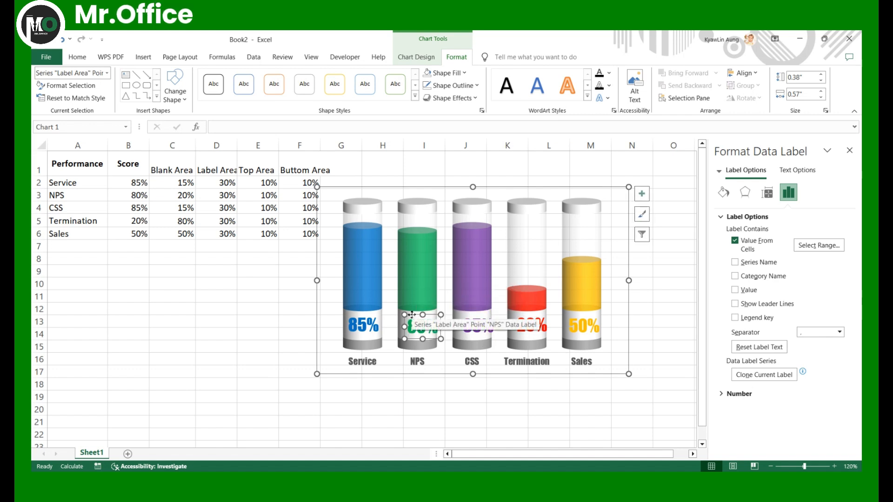
{"action": "left_click_drag", "start_coordinate": [411, 315], "coordinate": [408, 315]}
{"action": "left_click", "coordinate": [478, 326]}
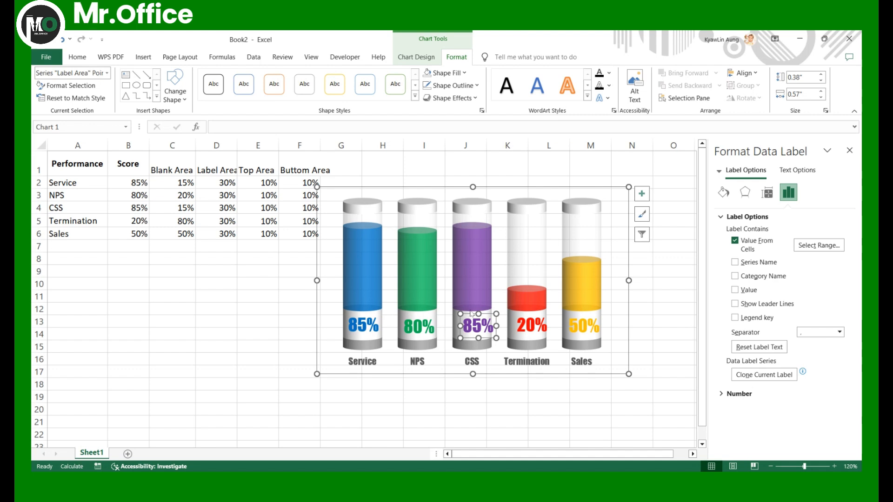
{"action": "left_click_drag", "start_coordinate": [471, 314], "coordinate": [464, 314]}
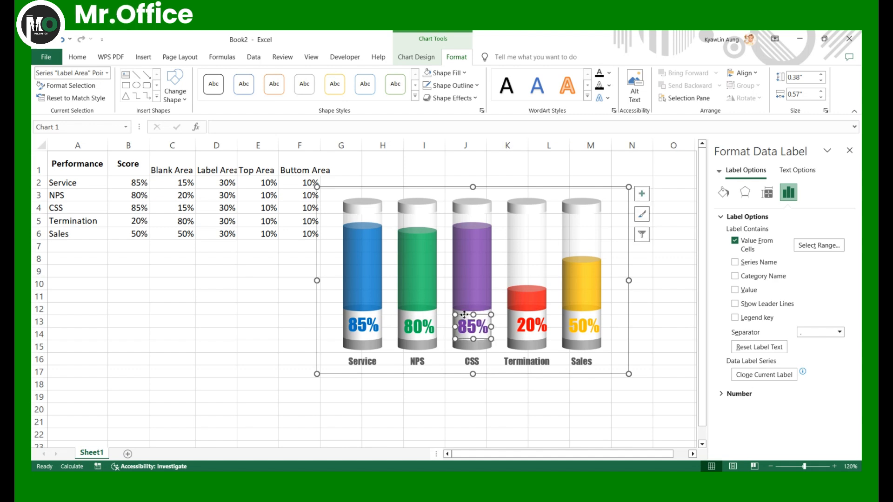
Center the Termination score label on its cylinder and deselect the chart
{"action": "left_click", "coordinate": [532, 328]}
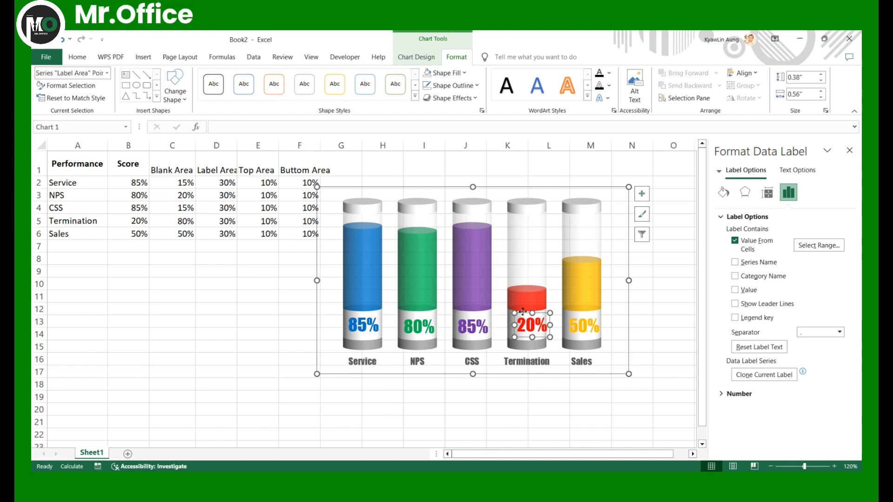
{"action": "left_click_drag", "start_coordinate": [523, 311], "coordinate": [520, 313]}
{"action": "left_click", "coordinate": [591, 325]}
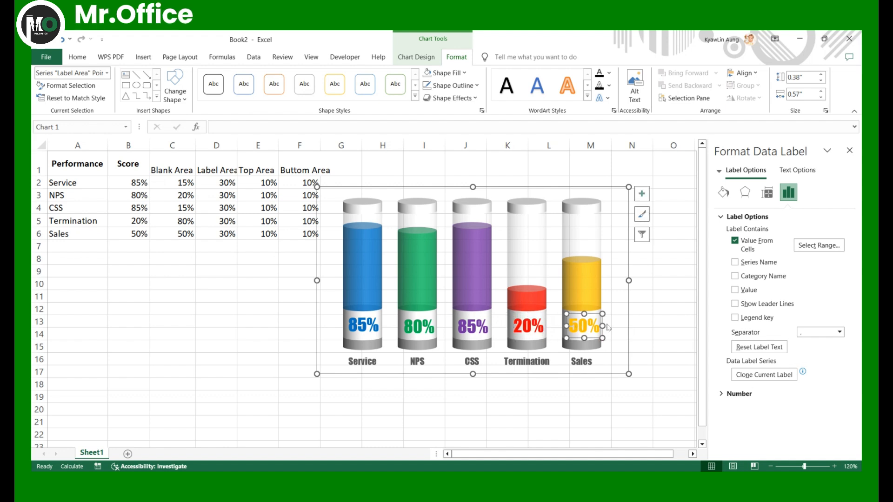
{"action": "left_click", "coordinate": [629, 285]}
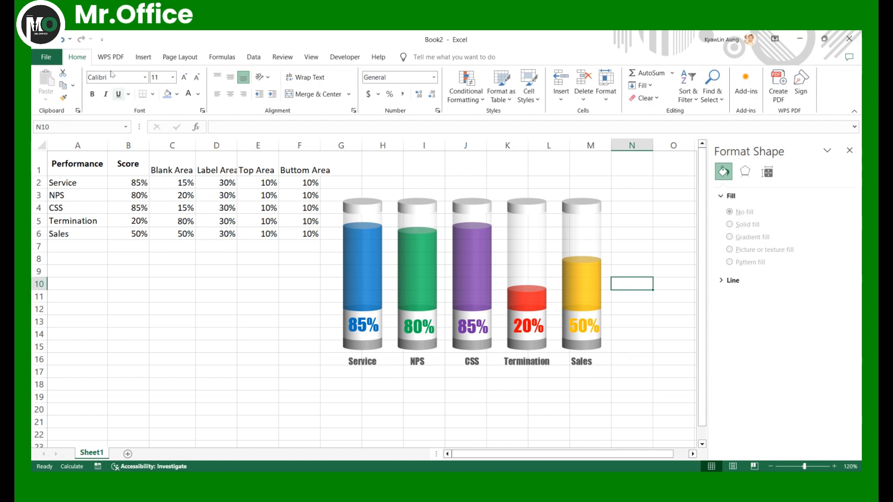
Draw a rounded rectangle about 4.48" wide and 0.4" high beneath the category labels and apply the solid orange shape style
{"action": "left_click", "coordinate": [143, 56]}
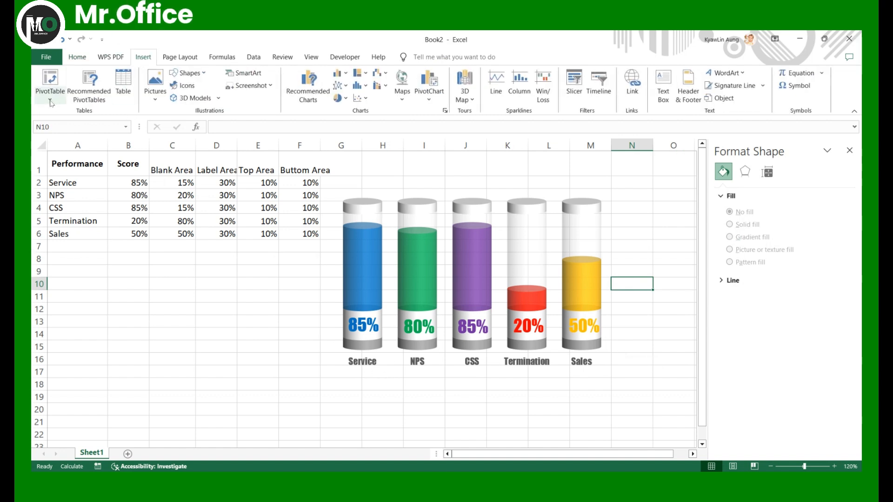
{"action": "left_click", "coordinate": [204, 75]}
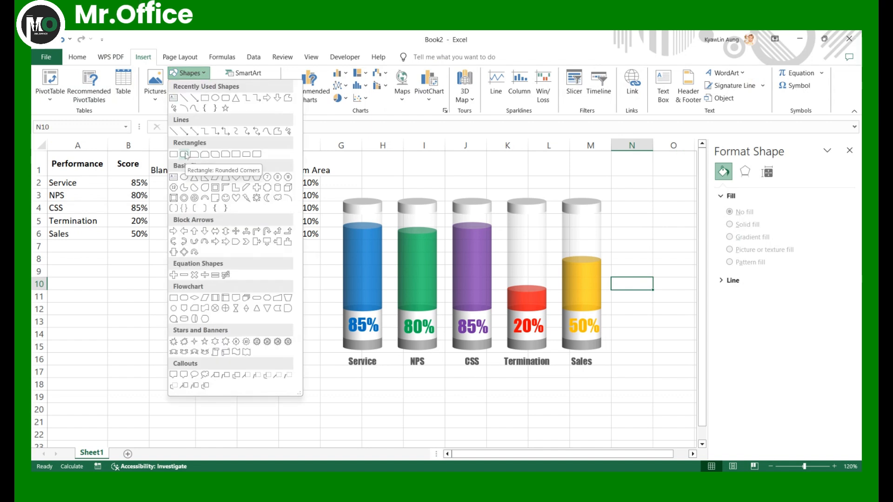
{"action": "left_click", "coordinate": [185, 154]}
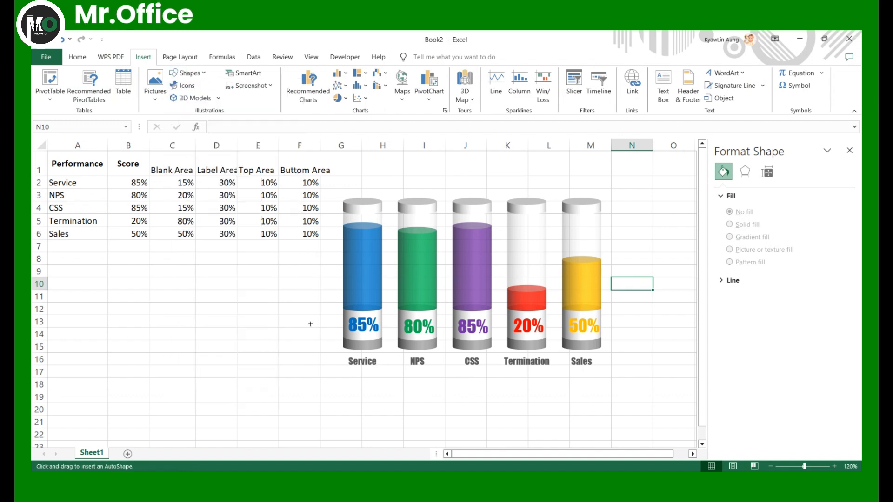
{"action": "left_click_drag", "start_coordinate": [330, 369], "coordinate": [609, 394]}
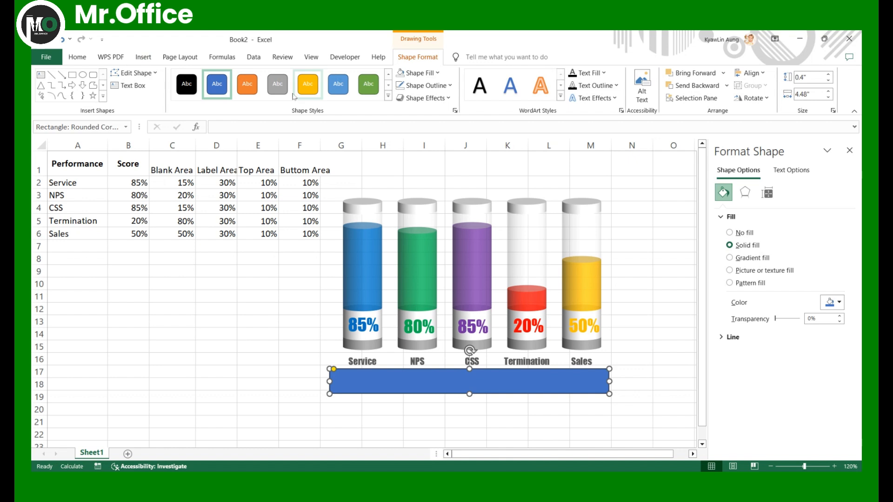
{"action": "left_click", "coordinate": [250, 86]}
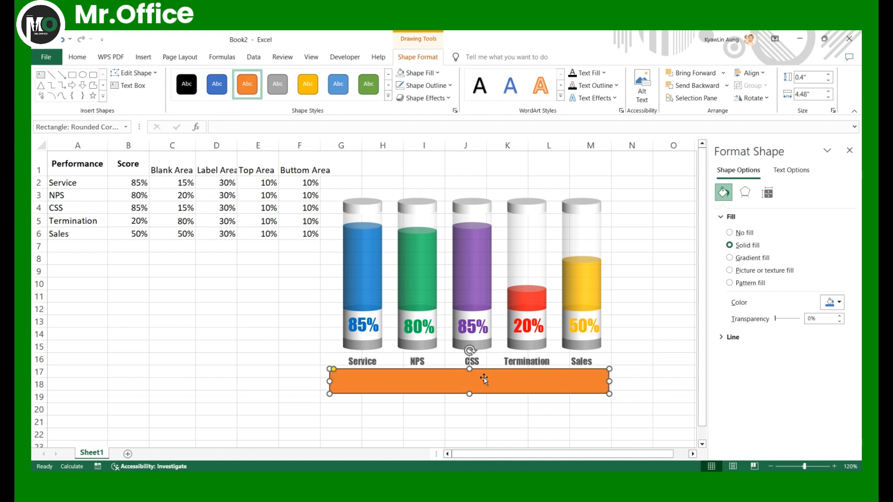
Apply a perspective 3-D rotation preset to the orange rounded rectangle and set its Y rotation to 299.6°
{"action": "right_click", "coordinate": [423, 382]}
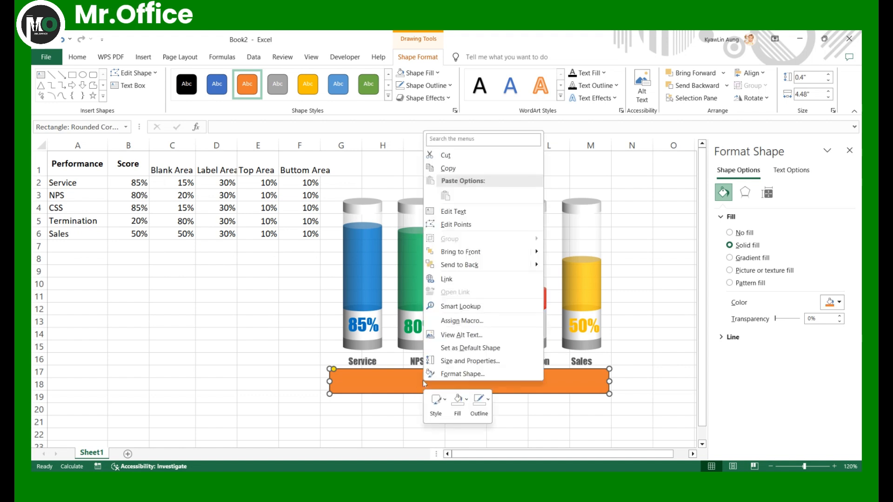
{"action": "left_click", "coordinate": [479, 374]}
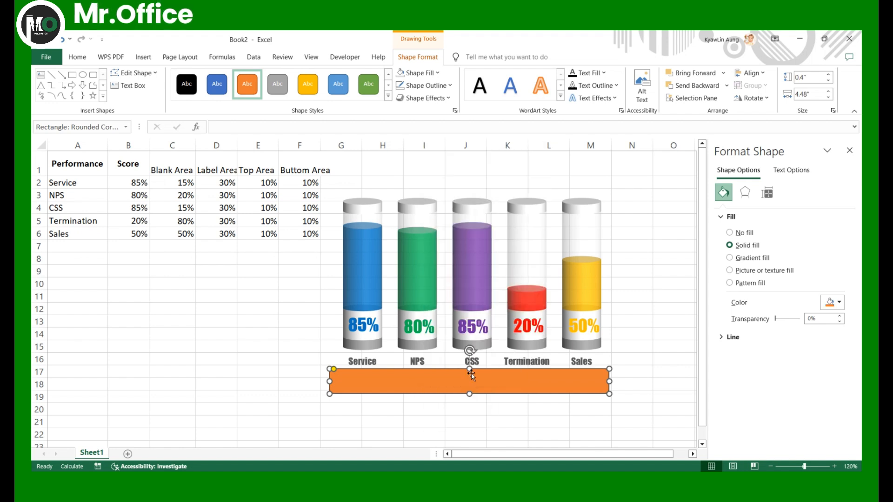
{"action": "left_click", "coordinate": [767, 192]}
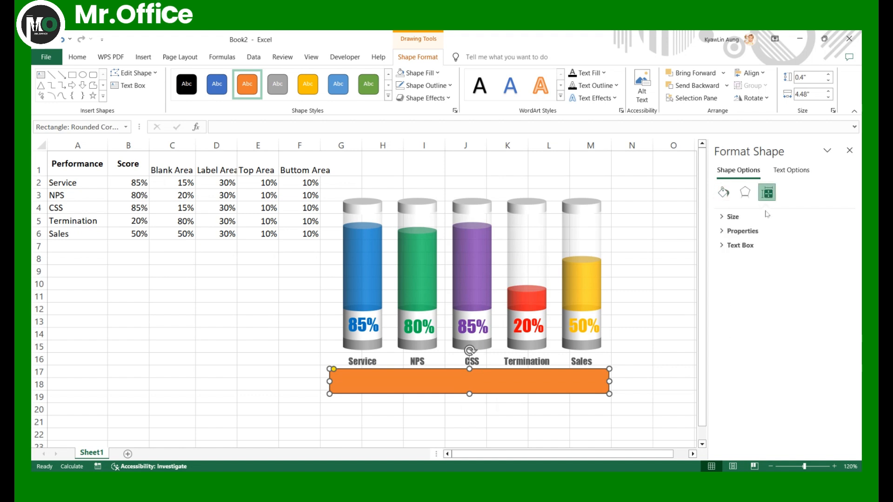
{"action": "left_click", "coordinate": [724, 193]}
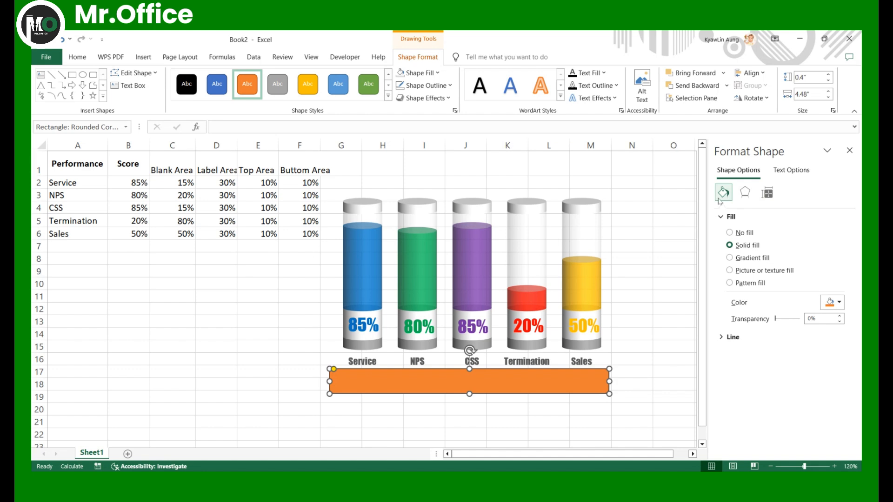
{"action": "right_click", "coordinate": [492, 386]}
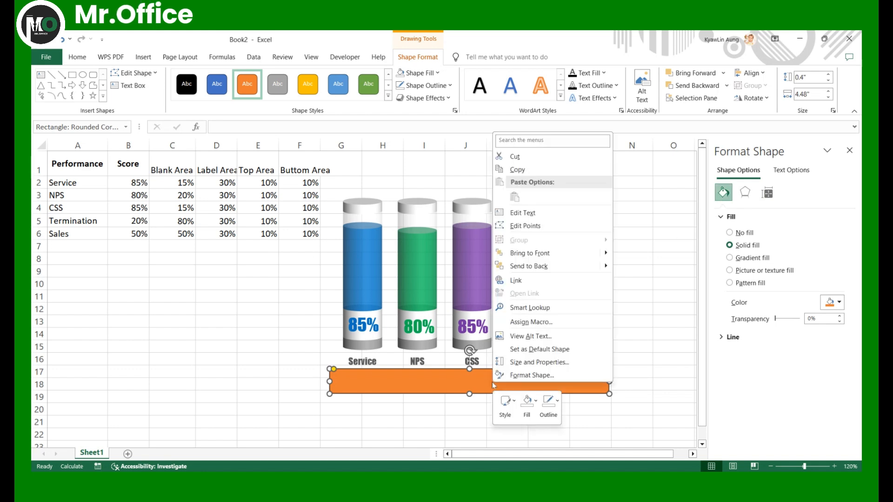
{"action": "left_click", "coordinate": [526, 375]}
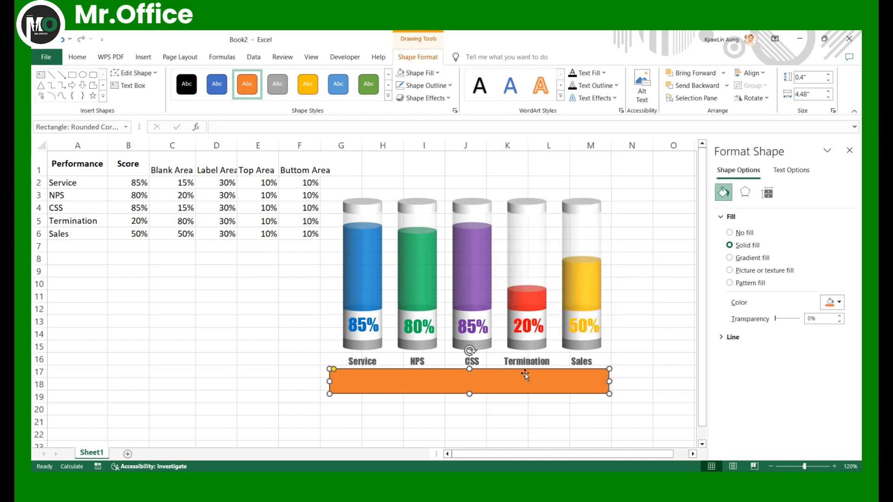
{"action": "left_click", "coordinate": [745, 193]}
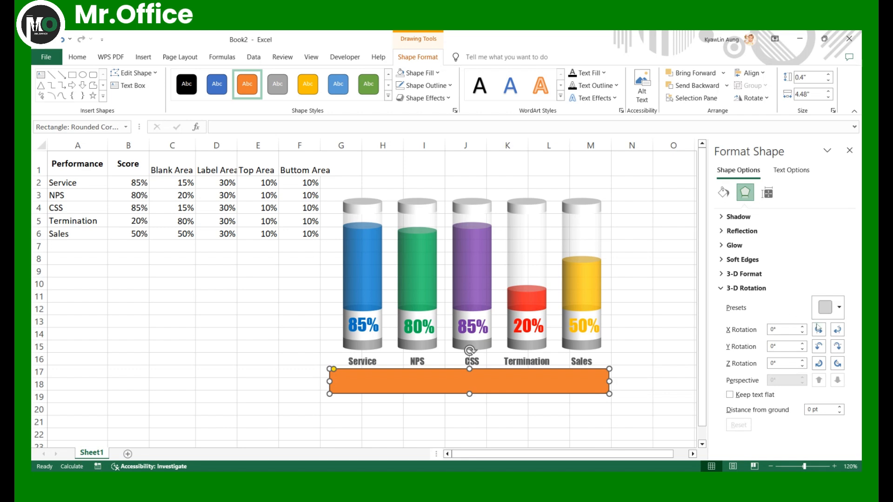
{"action": "left_click", "coordinate": [840, 308]}
{"action": "left_click", "coordinate": [805, 241]}
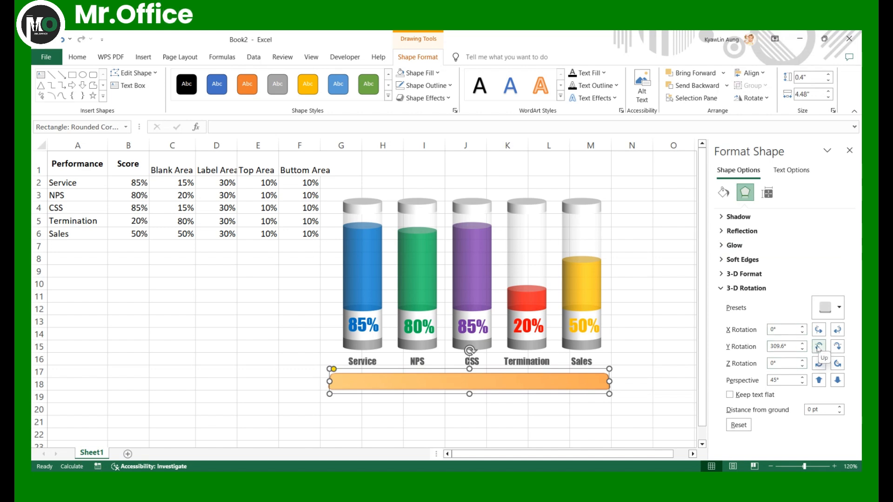
{"action": "left_click", "coordinate": [819, 347]}
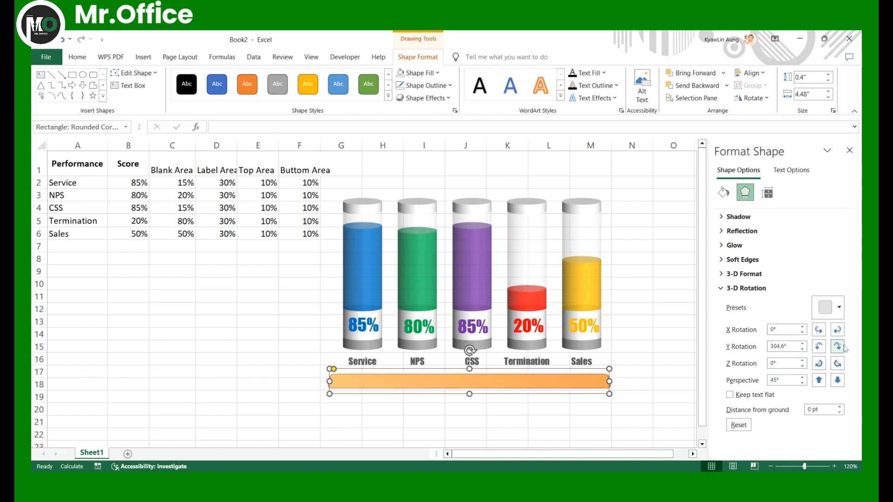
{"action": "left_click", "coordinate": [837, 347]}
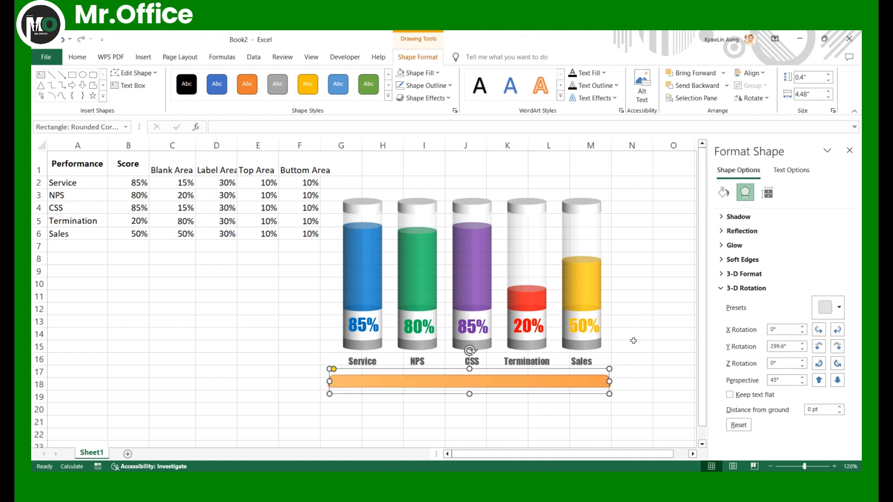
Apply a raised-rim top bevel 6 pt wide and 6 pt high to the rounded rectangle
{"action": "left_click", "coordinate": [730, 289]}
{"action": "left_click", "coordinate": [743, 274]}
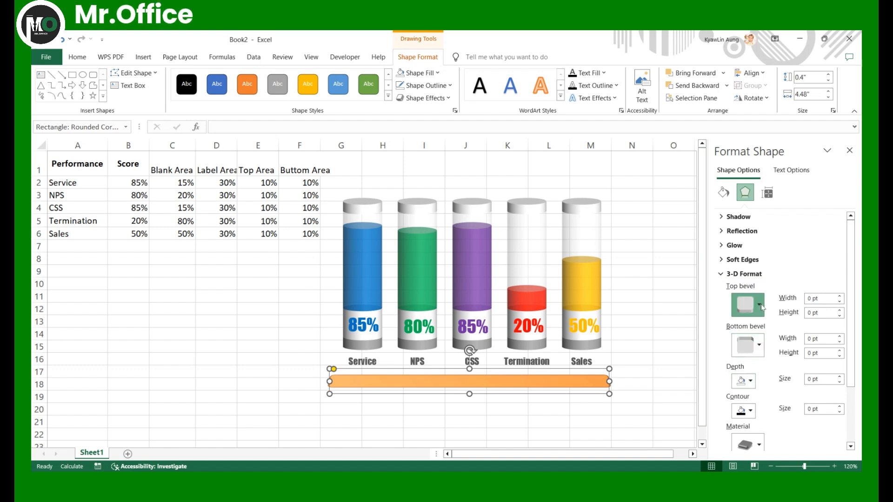
{"action": "left_click", "coordinate": [748, 305]}
{"action": "left_click", "coordinate": [835, 426]}
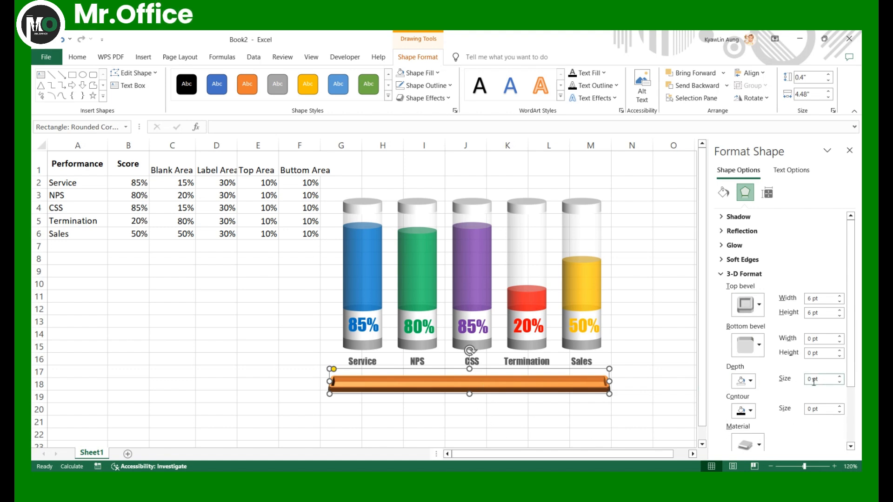
Set the 3-D depth size of the beveled base to 12 pt
{"action": "left_click_drag", "start_coordinate": [813, 378], "coordinate": [808, 380]}
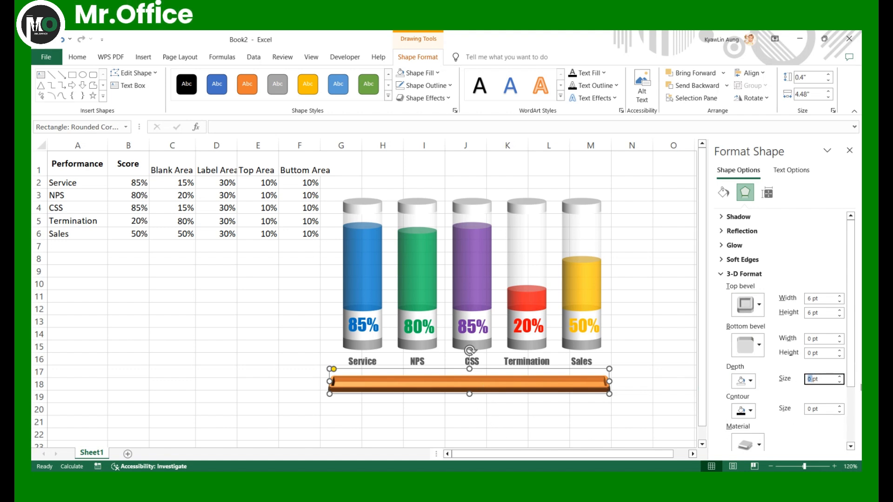
{"action": "type", "text": "7"}
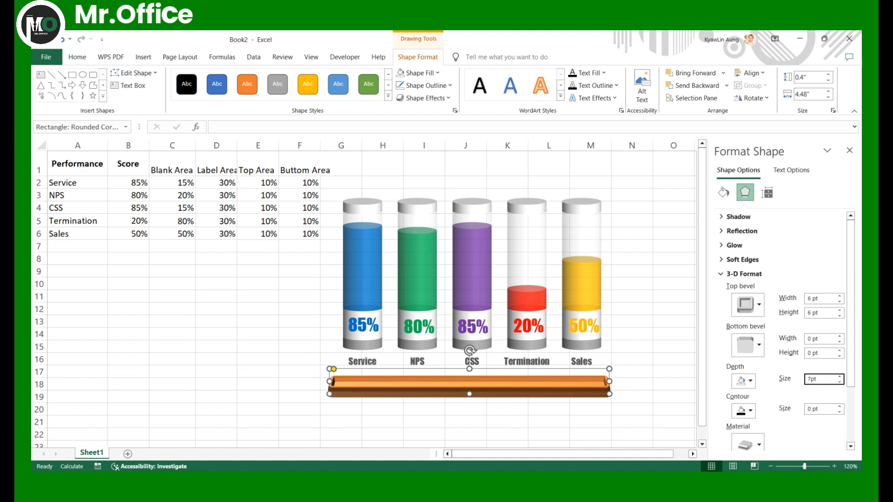
{"action": "key", "text": "BackSpace"}
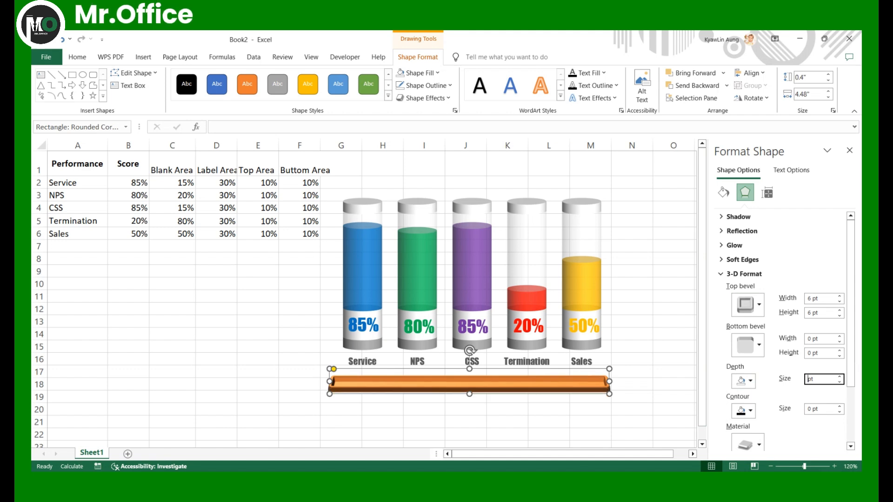
{"action": "type", "text": "10"}
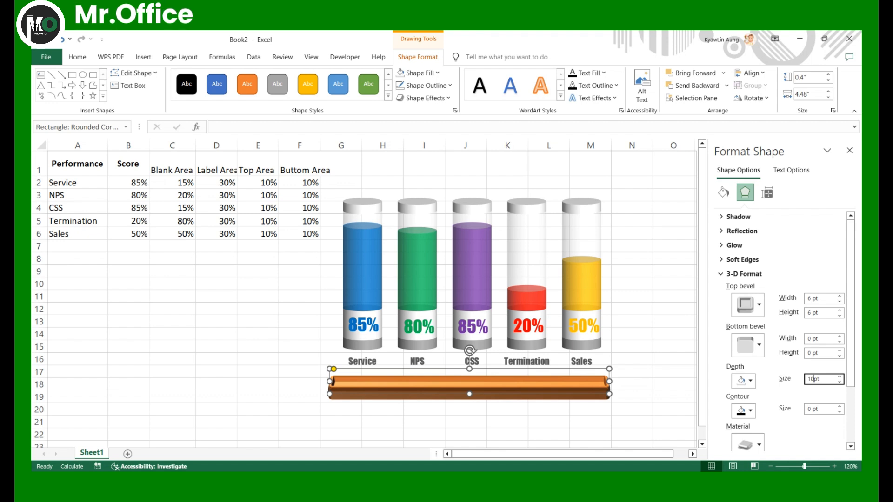
{"action": "key", "text": "BackSpace"}
{"action": "type", "text": "2"}
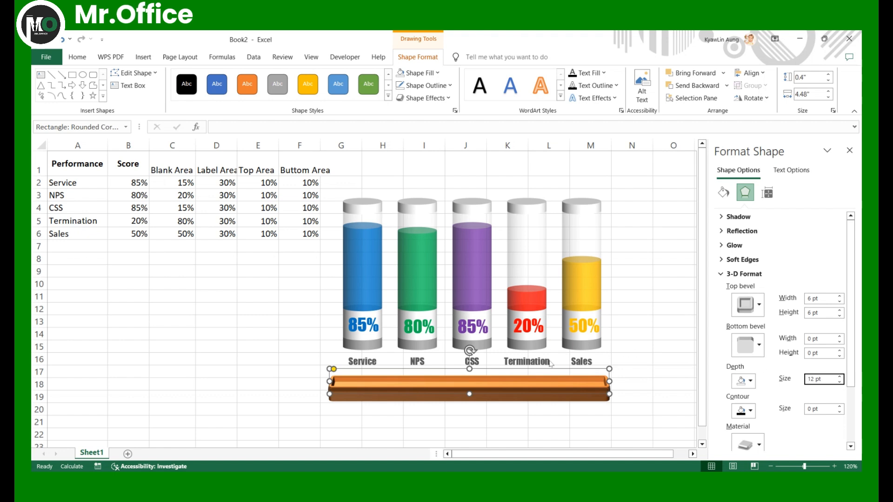
Move the base up over the bottoms of the cylinders and send it to the back, behind the chart
{"action": "left_click_drag", "start_coordinate": [545, 372], "coordinate": [542, 335]}
{"action": "left_click", "coordinate": [533, 392]}
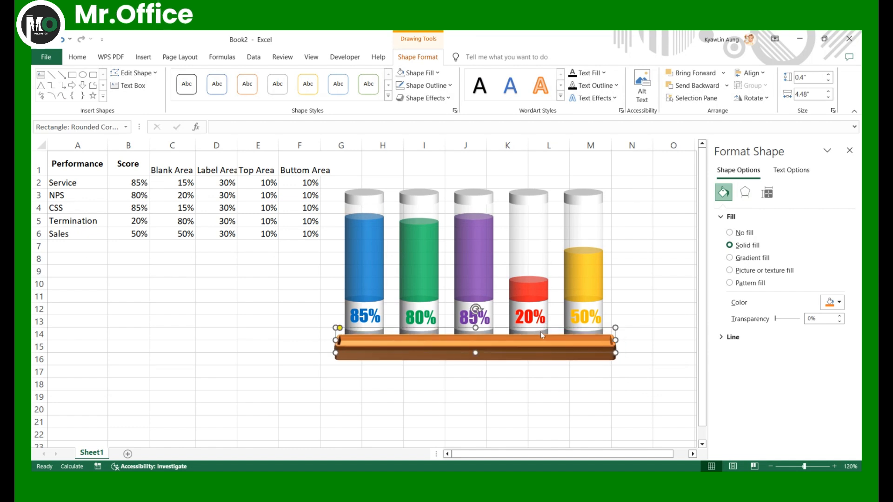
{"action": "right_click", "coordinate": [506, 344]}
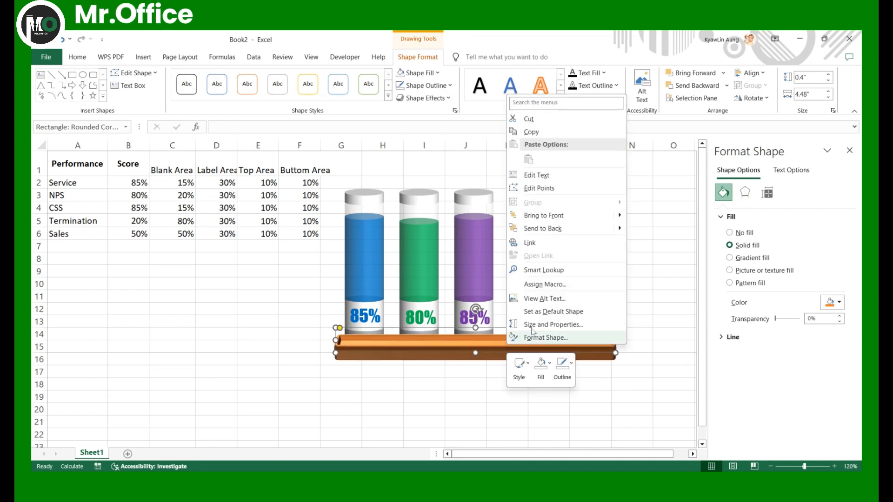
{"action": "left_click", "coordinate": [547, 228]}
{"action": "left_click", "coordinate": [466, 397]}
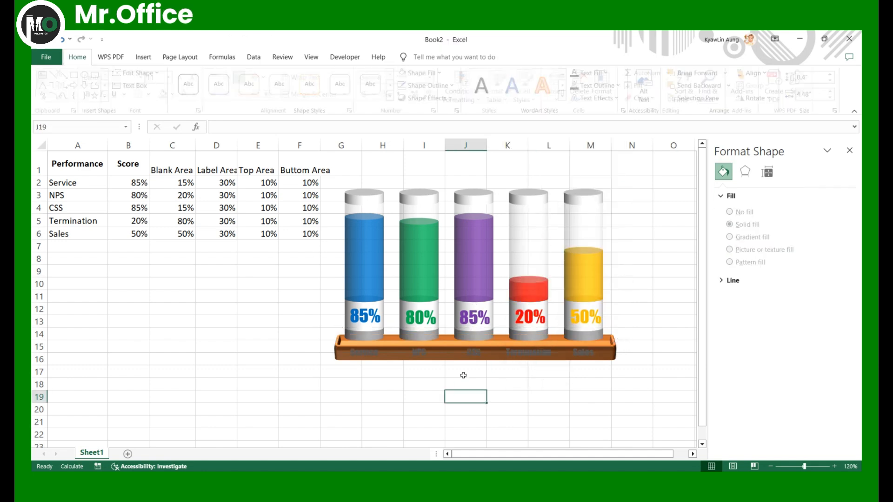
Change the category axis labels' font color to white and deselect the chart
{"action": "left_click", "coordinate": [422, 356]}
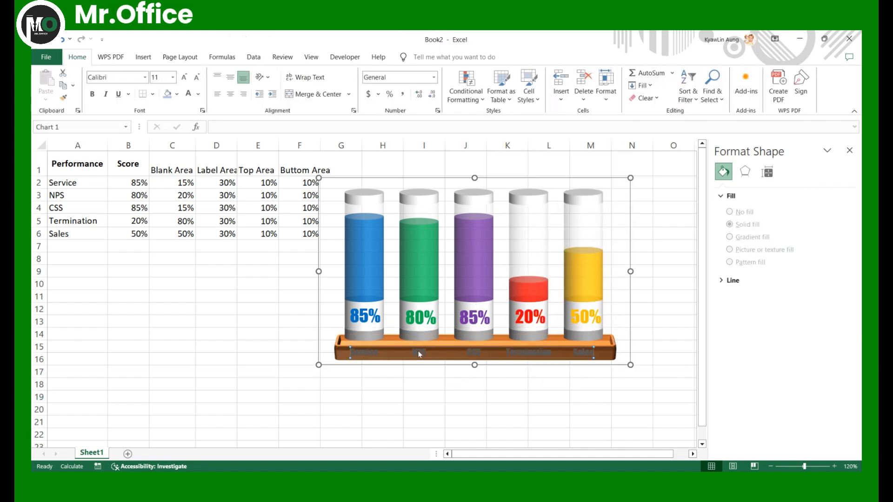
{"action": "left_click", "coordinate": [198, 94]}
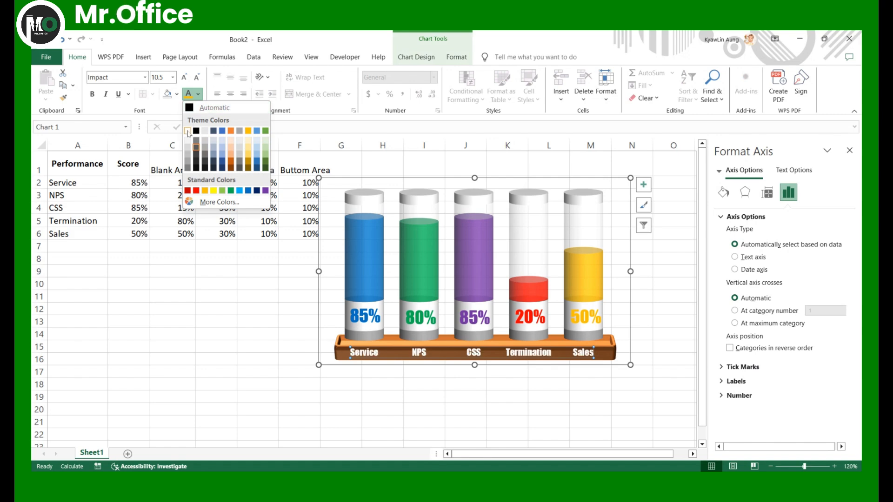
{"action": "left_click", "coordinate": [188, 132]}
{"action": "left_click", "coordinate": [552, 406]}
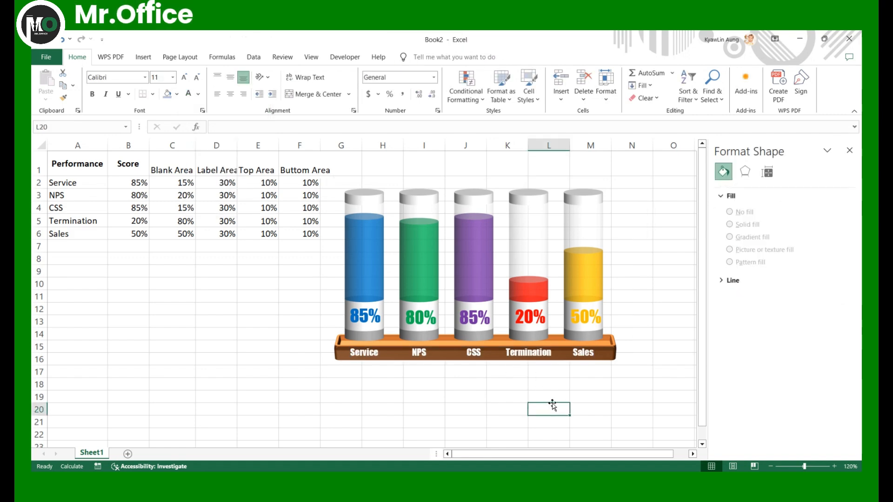
Nudge the chart slightly down on the base and deselect it
{"action": "left_click", "coordinate": [474, 354]}
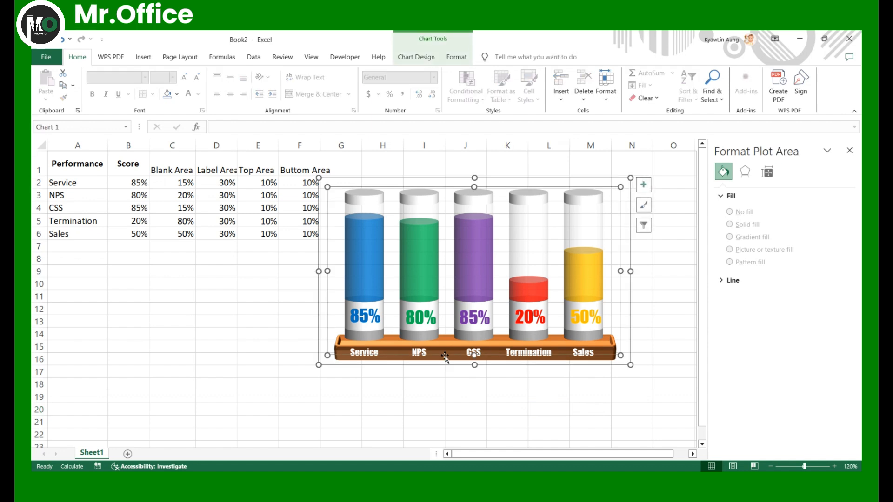
{"action": "left_click_drag", "start_coordinate": [581, 178], "coordinate": [582, 183]}
{"action": "left_click", "coordinate": [570, 411]}
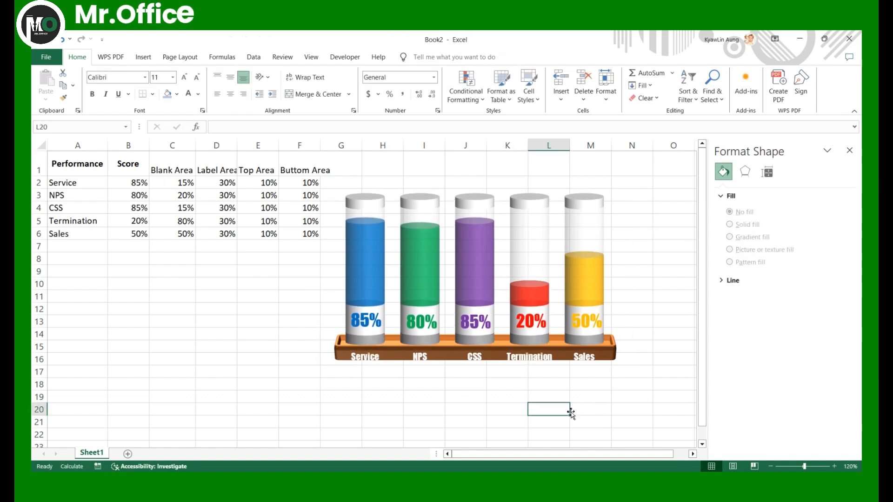
Move the chart up until its cylinders and category labels are clear of the base
{"action": "left_click", "coordinate": [396, 347]}
{"action": "left_click", "coordinate": [396, 348]}
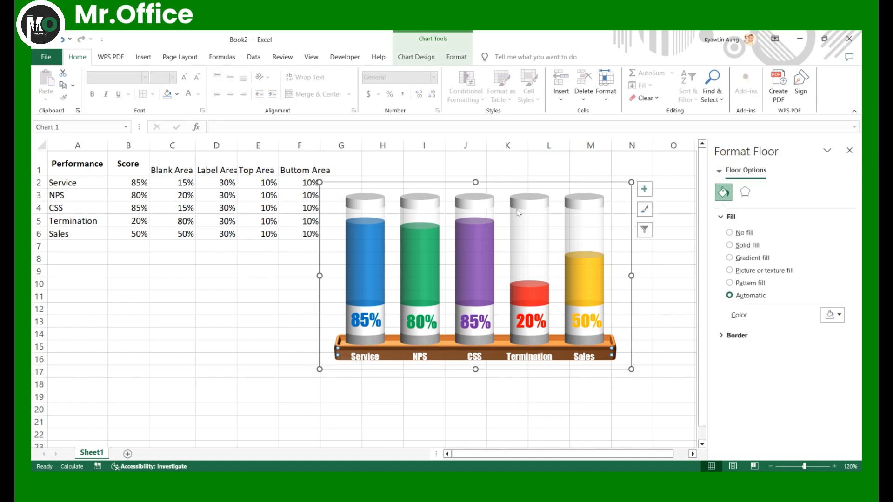
{"action": "left_click_drag", "start_coordinate": [518, 185], "coordinate": [514, 176]}
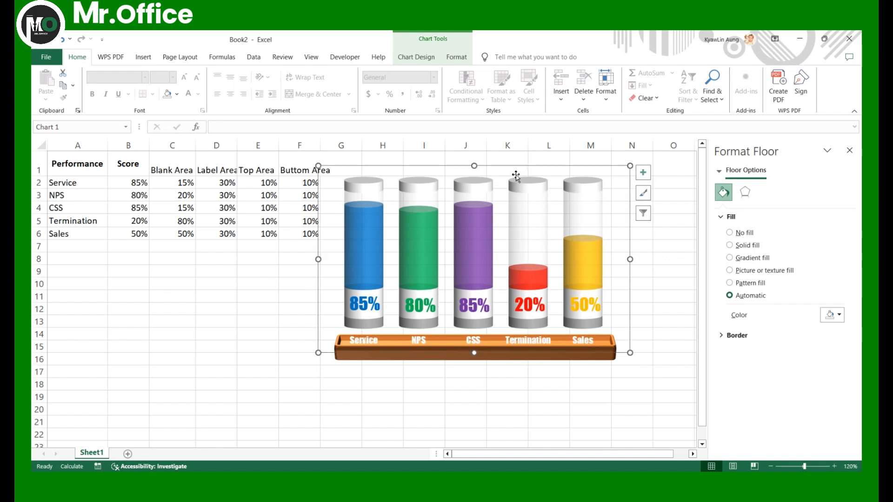
{"action": "left_click", "coordinate": [434, 360]}
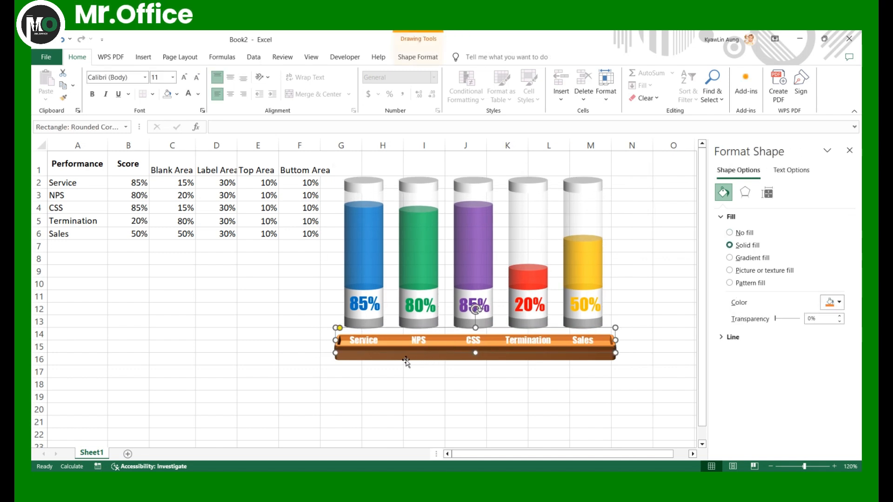
{"action": "left_click", "coordinate": [453, 170]}
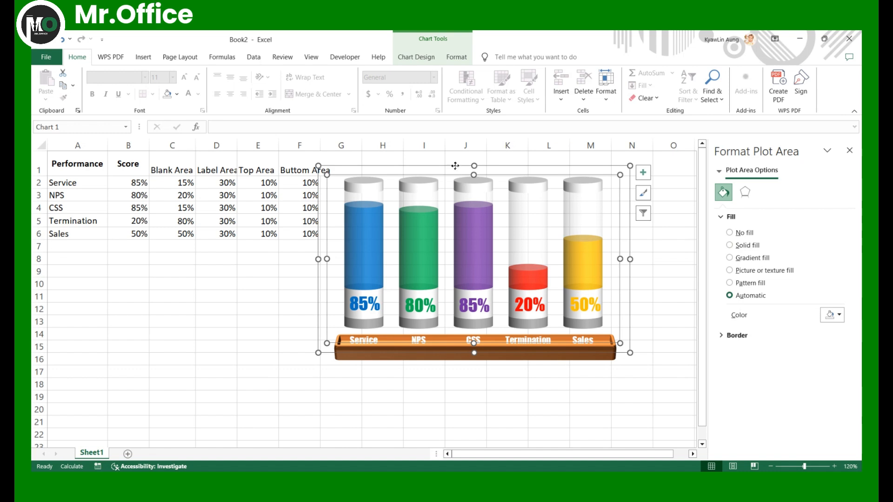
{"action": "left_click_drag", "start_coordinate": [458, 167], "coordinate": [456, 153]}
Select the base shape and set its 3-D depth size to 15 pt
{"action": "left_click", "coordinate": [391, 361]}
{"action": "left_click", "coordinate": [391, 355]}
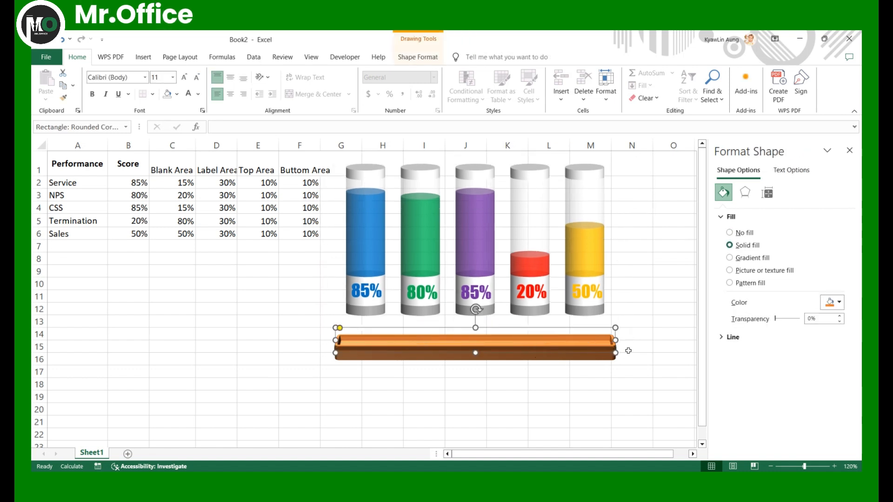
{"action": "left_click", "coordinate": [767, 193]}
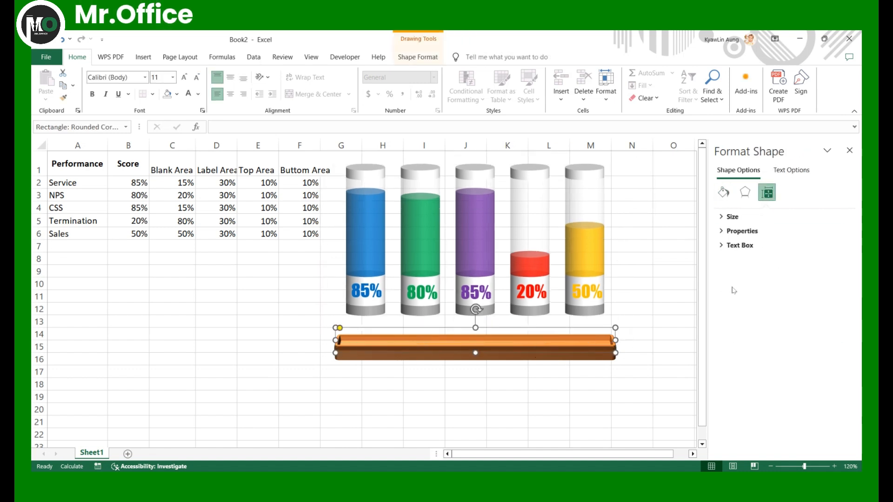
{"action": "left_click", "coordinate": [745, 192]}
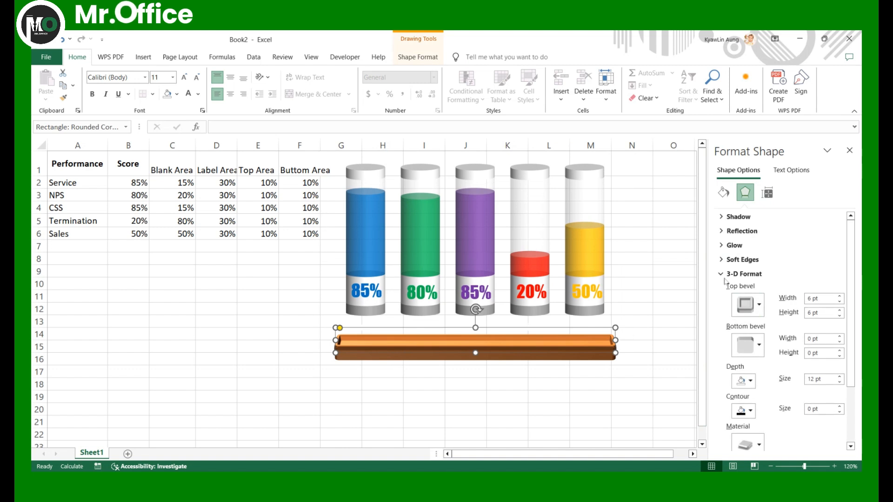
{"action": "left_click_drag", "start_coordinate": [813, 378], "coordinate": [803, 381]}
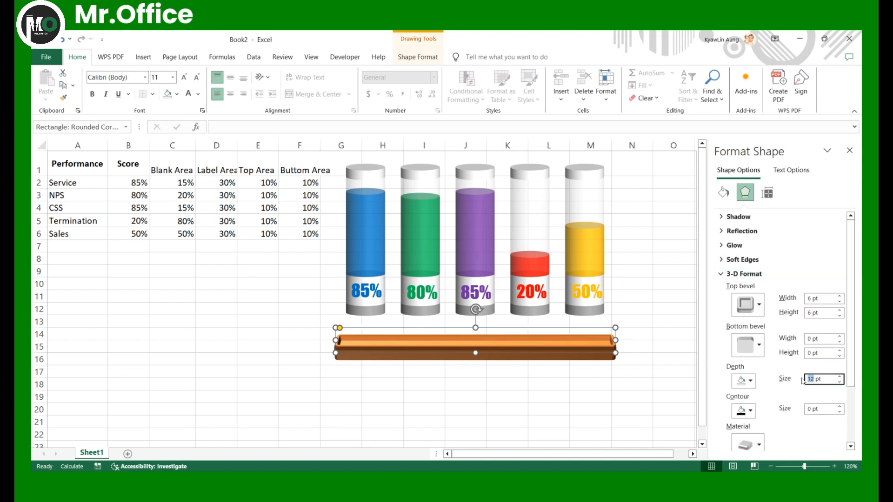
{"action": "type", "text": "15"}
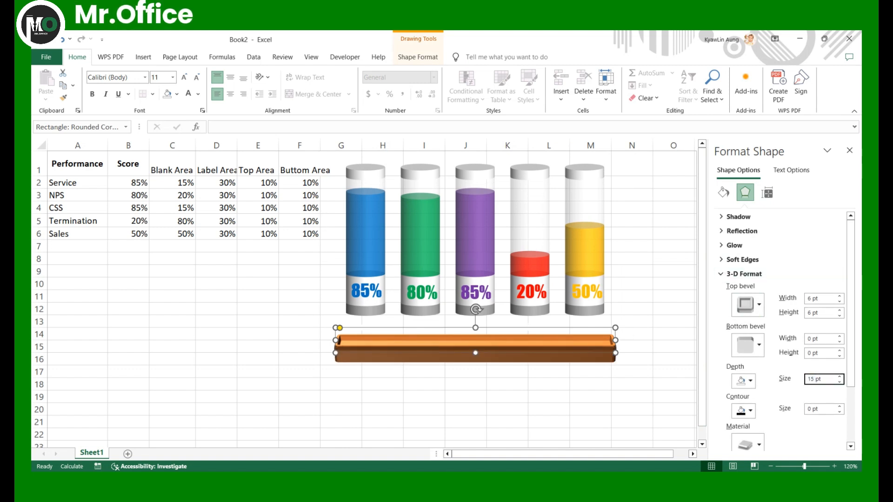
{"action": "left_click", "coordinate": [257, 361]}
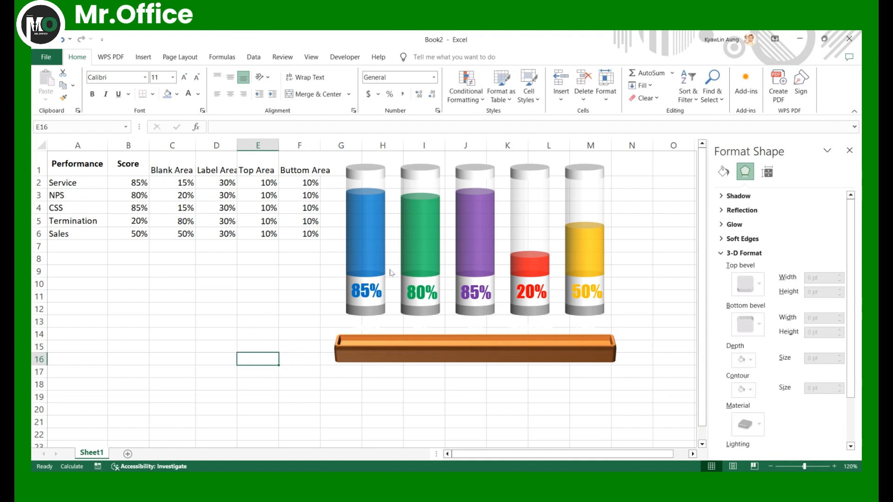
Move the chart back down so the cylinders stand in the base with the category labels on its front face
{"action": "left_click", "coordinate": [375, 265]}
{"action": "left_click_drag", "start_coordinate": [489, 156], "coordinate": [488, 180]}
{"action": "left_click", "coordinate": [271, 302]}
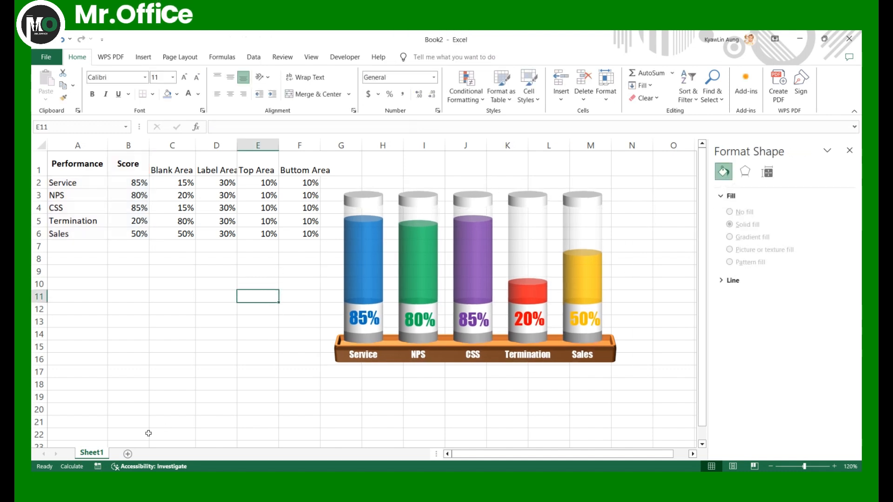